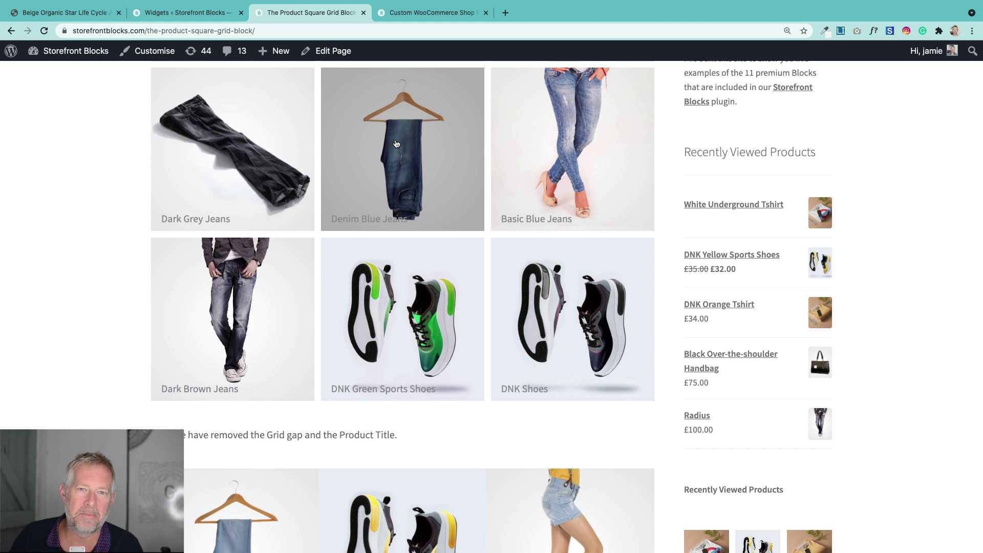
# Switch from the Custom WooCommerce Shop Page tab to the site's Widgets admin page
pyautogui.click(397, 144)
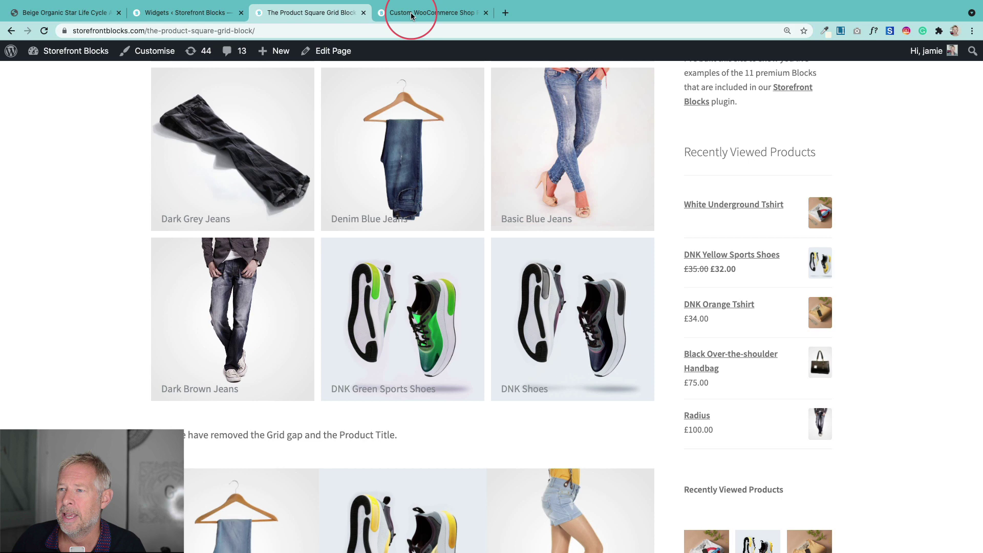
pyautogui.click(393, 13)
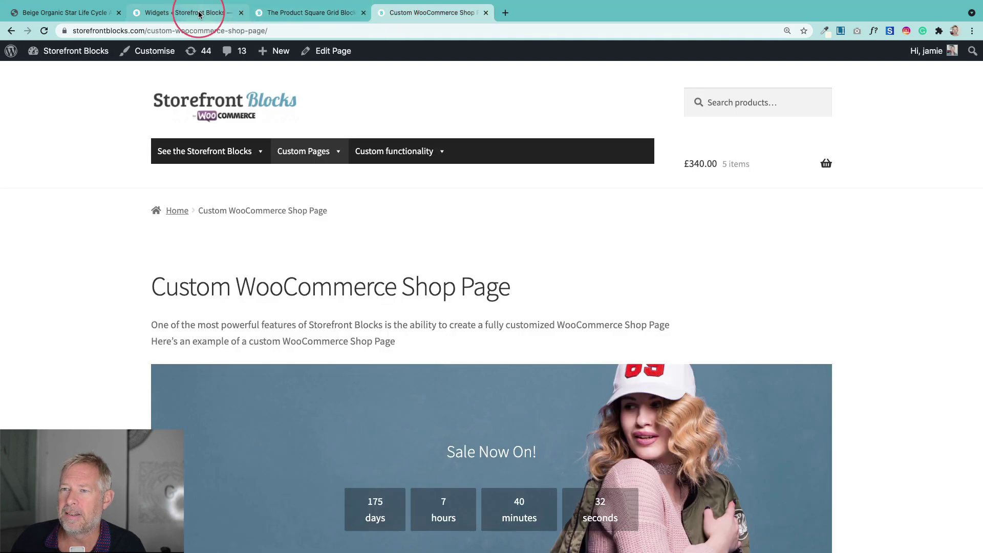
pyautogui.click(200, 14)
# Expand and collapse the Sidebar's Recently Viewed Products widget to check its title and number settings
pyautogui.scroll(-1, 512, 256)
pyautogui.click(582, 196)
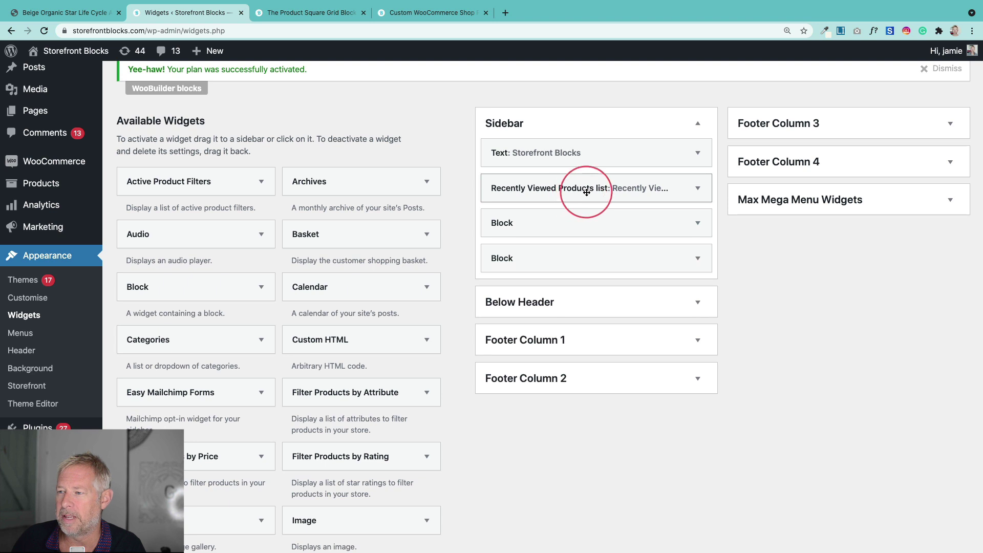
pyautogui.click(586, 192)
pyautogui.click(585, 190)
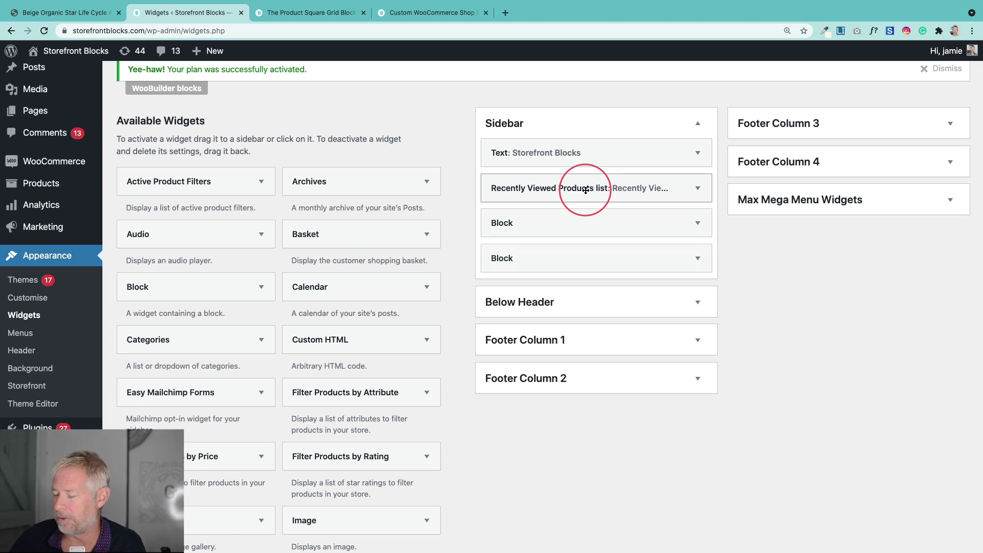
# Open the Recently Viewed Products demo page from the Custom WooCommerce Shop Page tab
pyautogui.click(329, 20)
pyautogui.scroll(15, 339, 280)
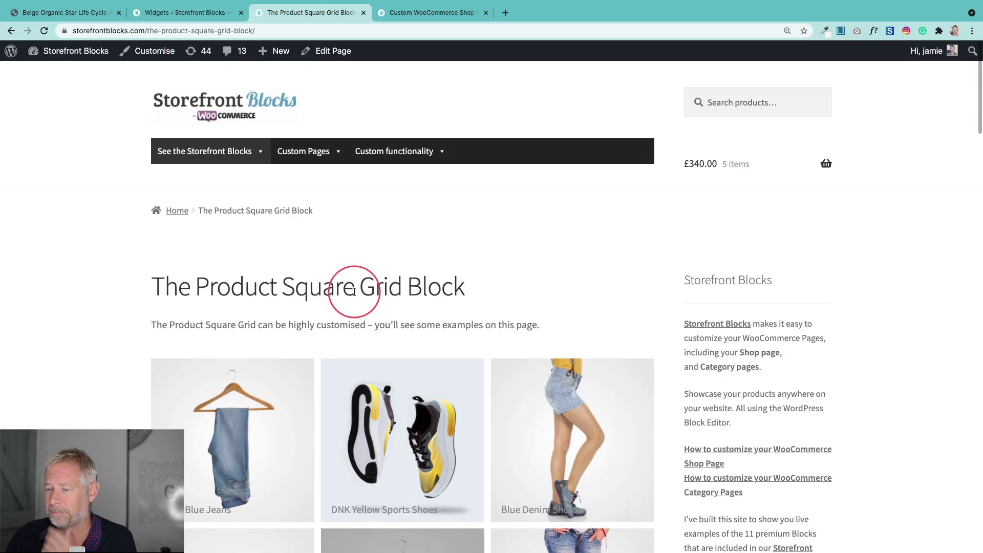
pyautogui.click(411, 16)
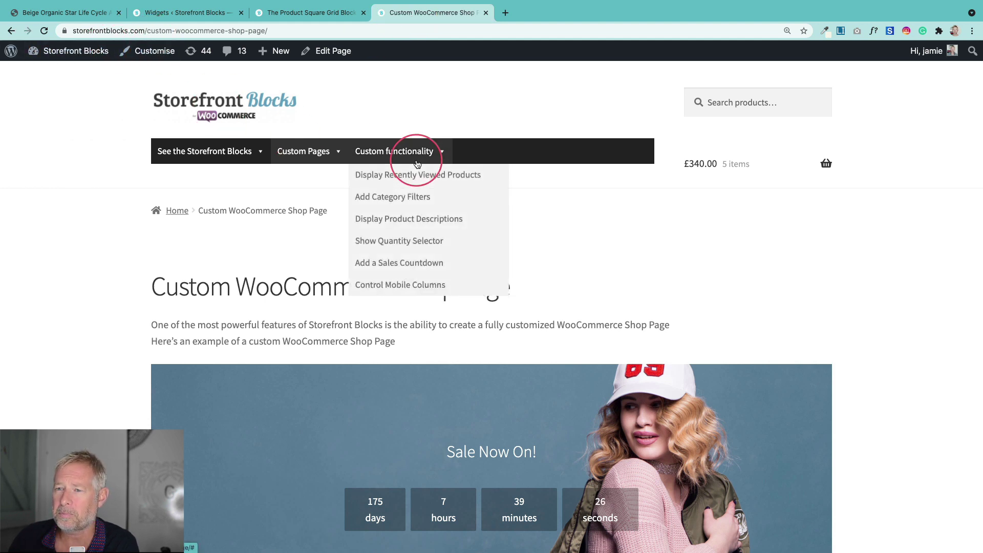
pyautogui.click(429, 175)
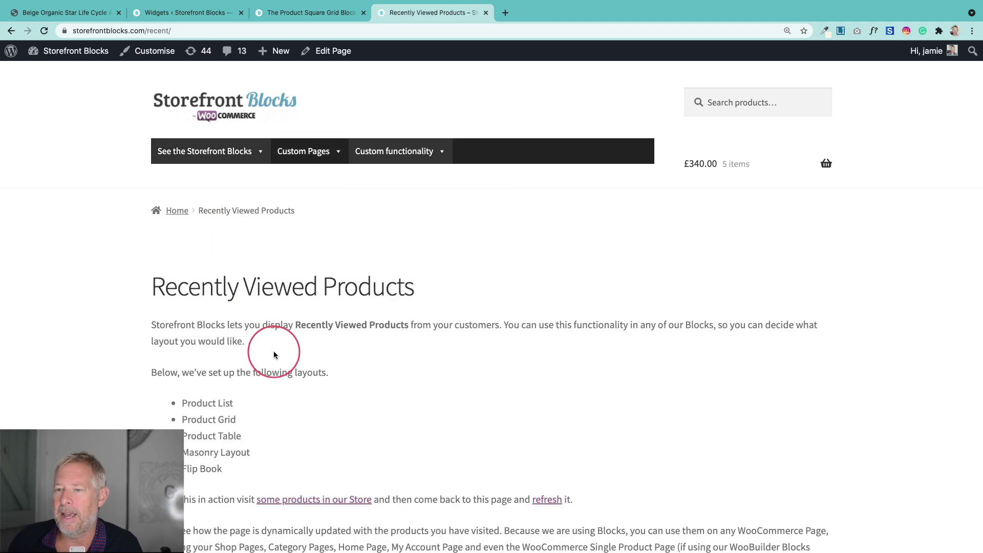
# Scroll through the list, grid, table and masonry layouts of recently viewed products
pyautogui.scroll(-3, 277, 351)
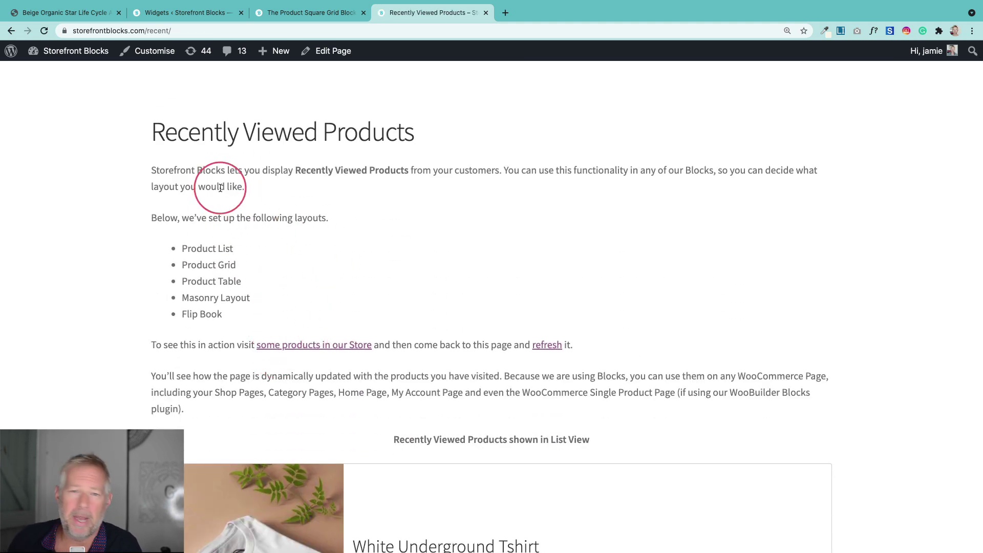
pyautogui.scroll(-3, 391, 296)
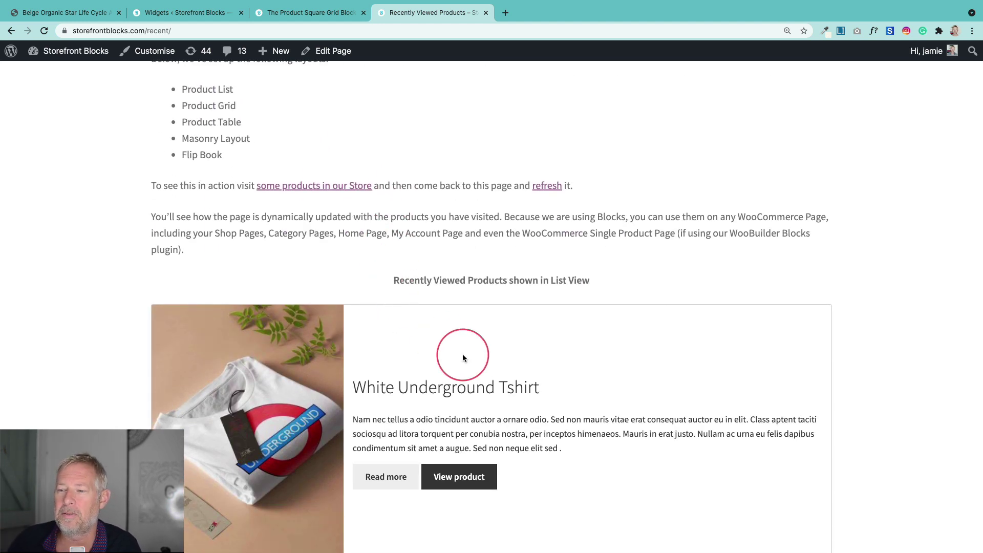
pyautogui.scroll(-2, 463, 355)
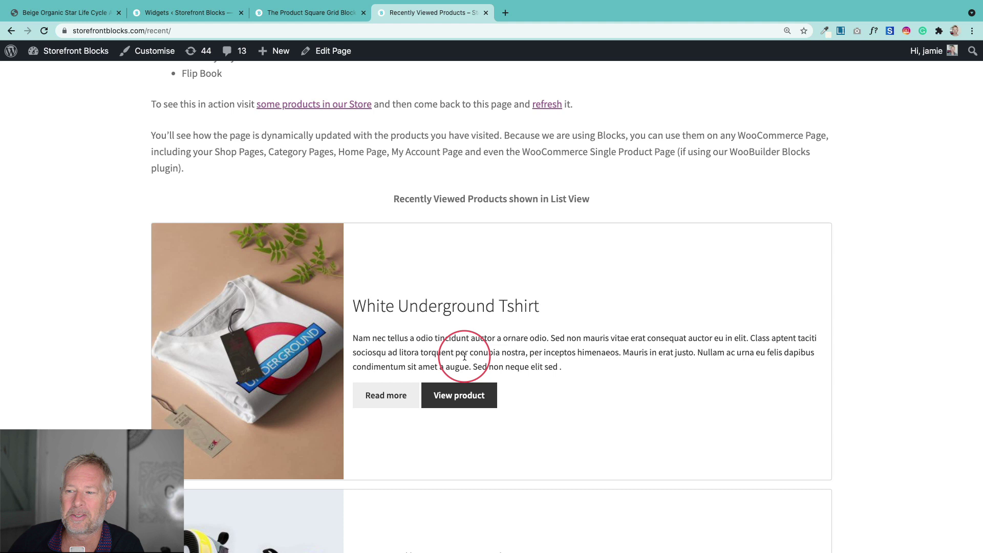
pyautogui.scroll(-2, 520, 367)
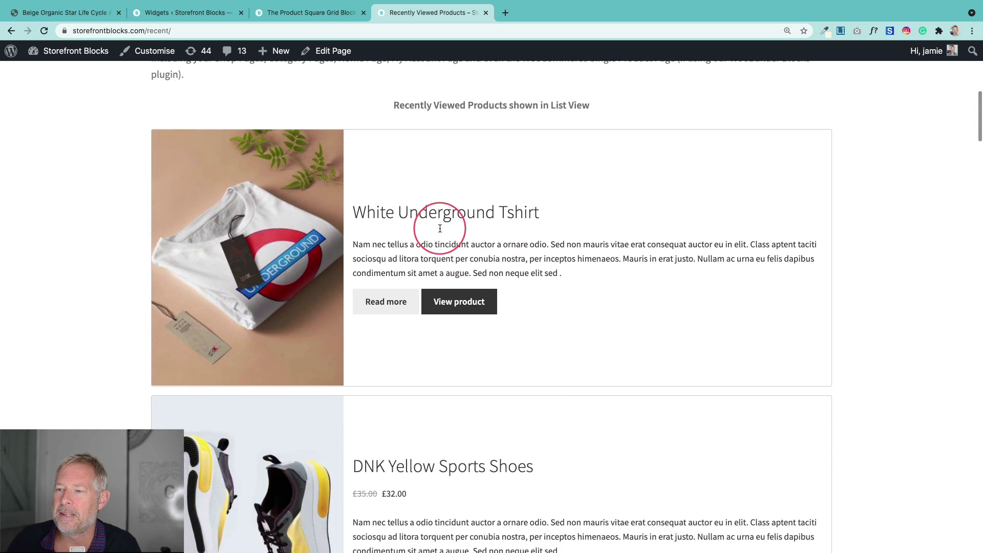
pyautogui.scroll(3, 389, 225)
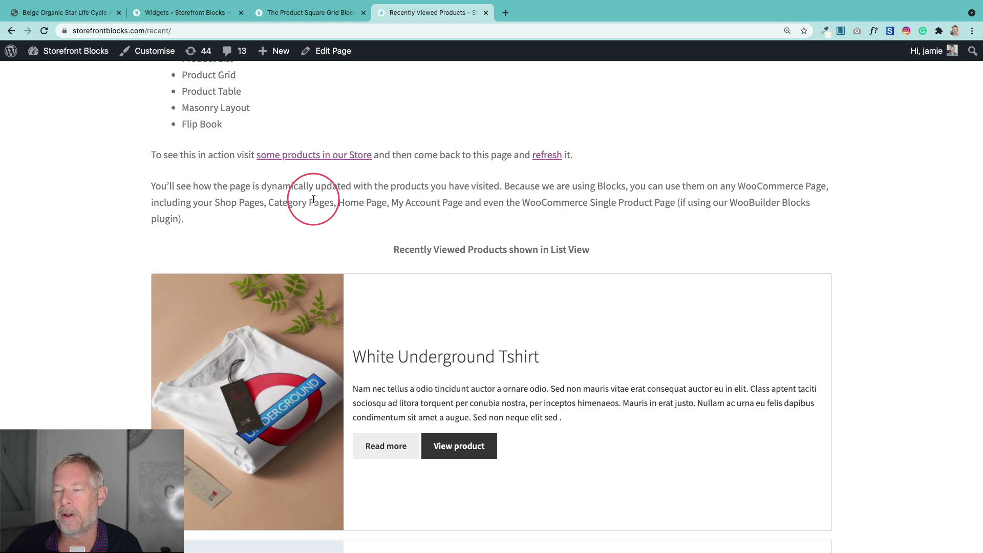
pyautogui.scroll(-1, 563, 302)
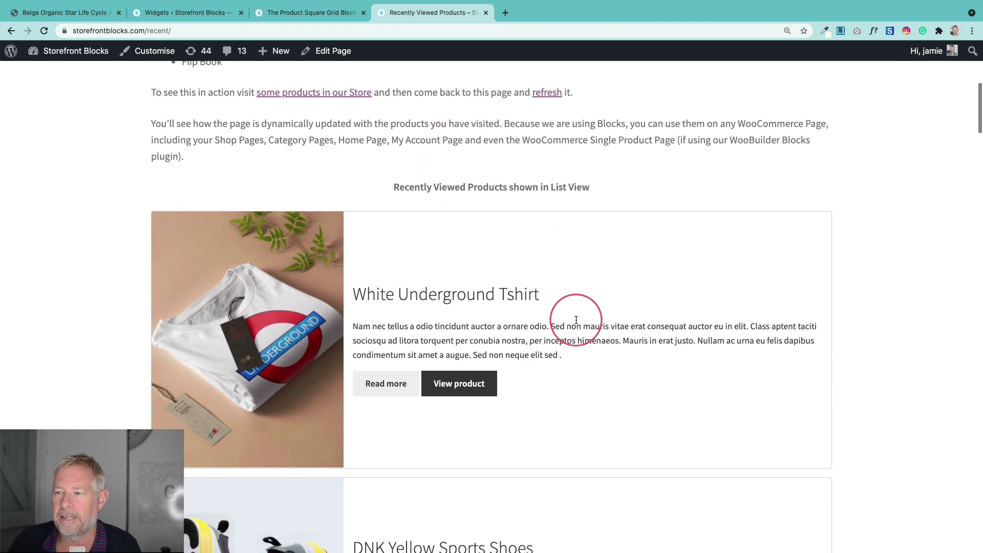
pyautogui.scroll(2, 575, 323)
pyautogui.scroll(2, 576, 323)
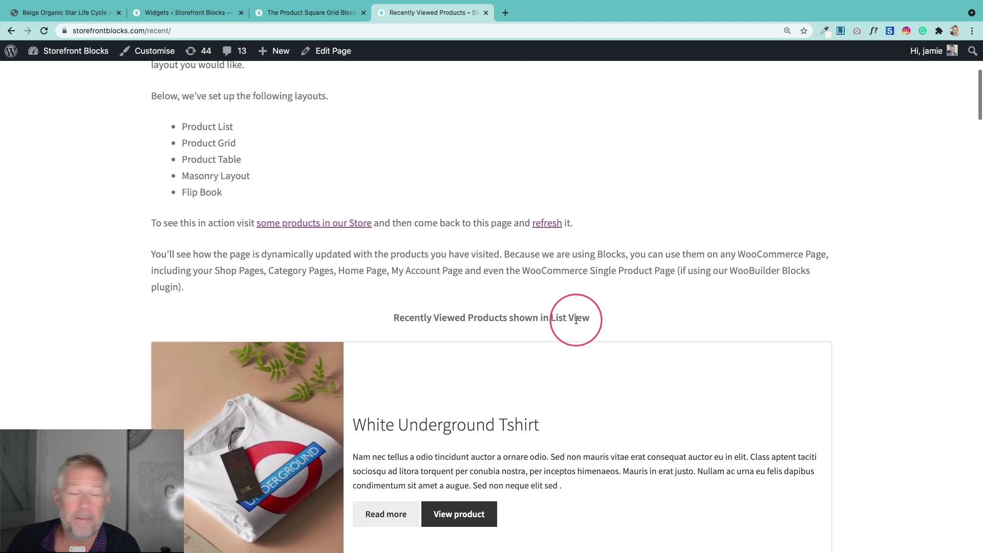
pyautogui.scroll(-3, 507, 339)
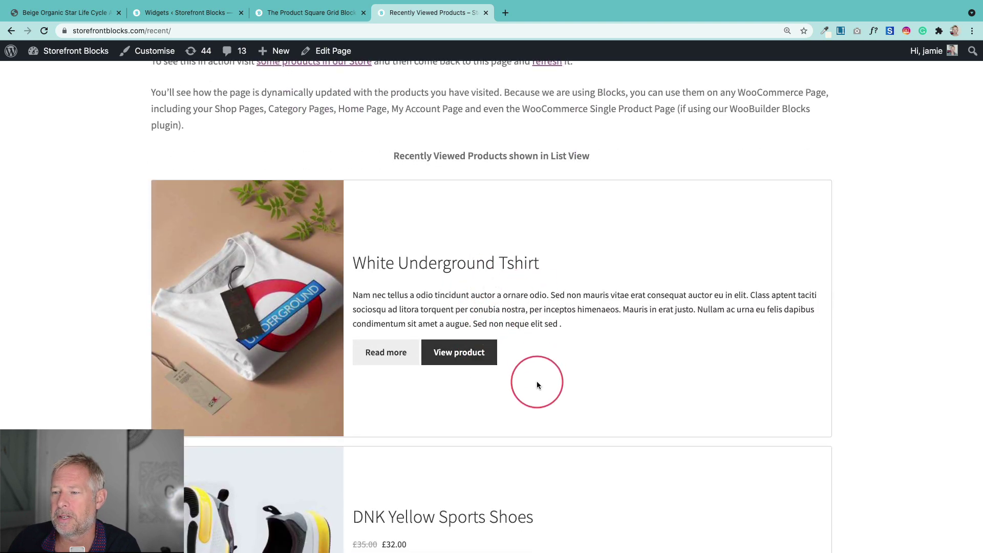
pyautogui.scroll(-3, 536, 380)
pyautogui.scroll(-20, 461, 307)
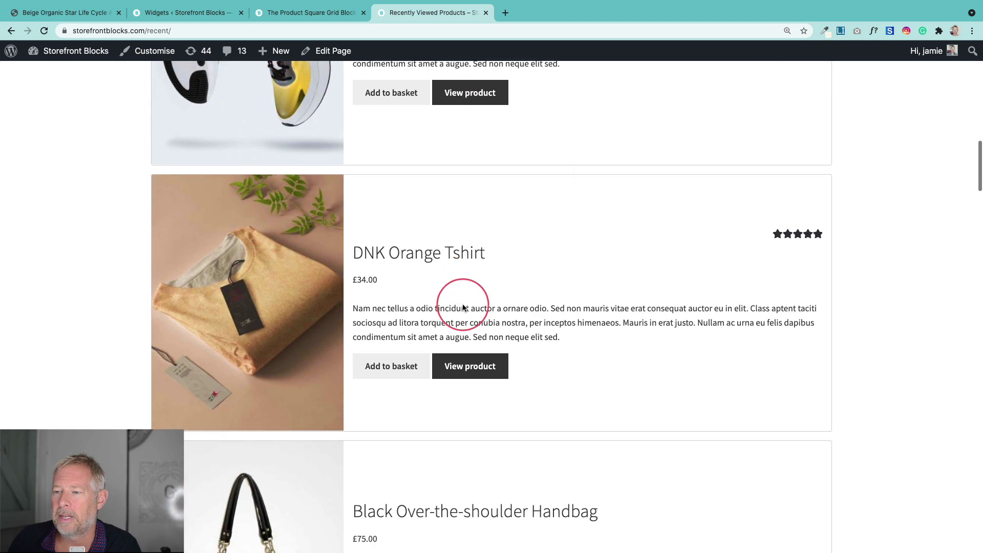
pyautogui.scroll(-11, 461, 306)
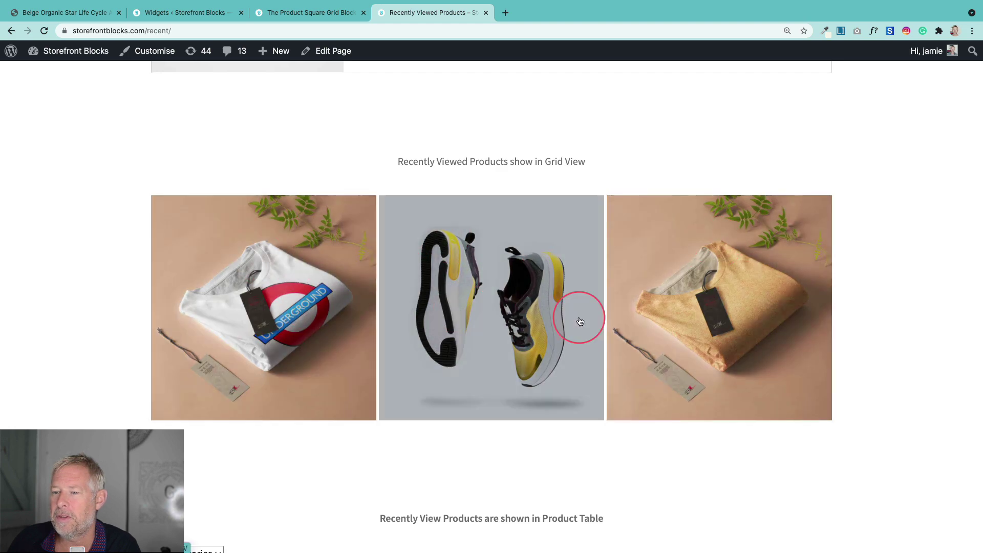
pyautogui.scroll(-7, 300, 361)
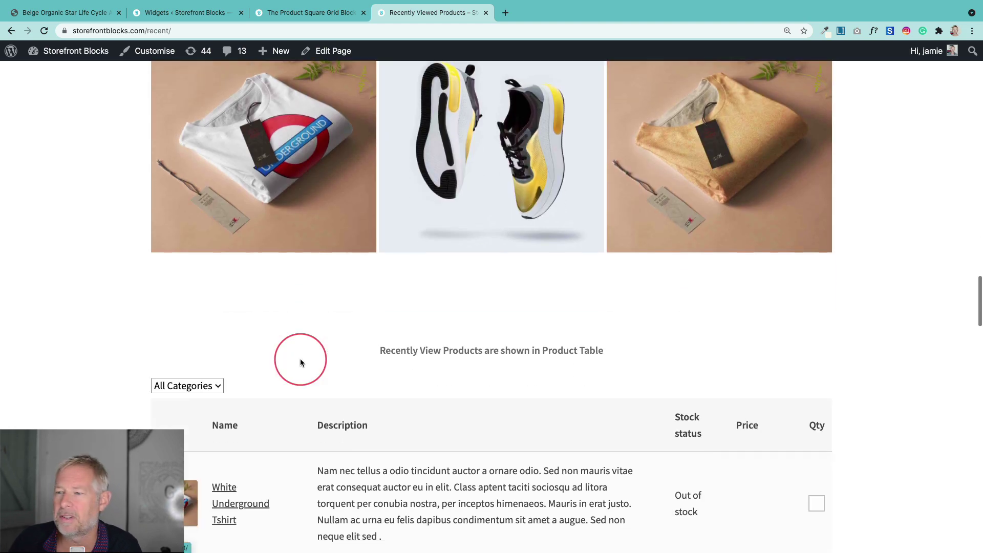
pyautogui.scroll(-3, 414, 341)
pyautogui.scroll(1, 389, 269)
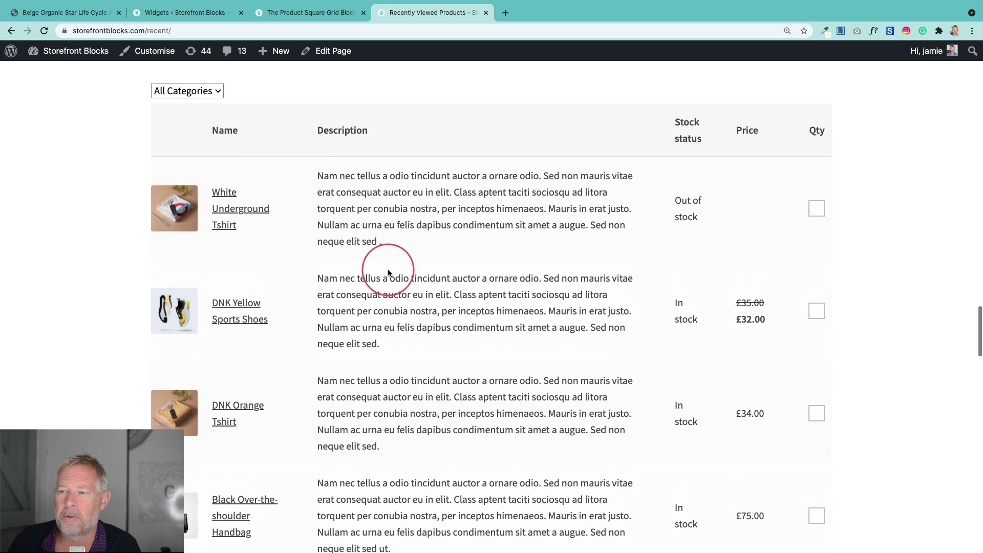
pyautogui.scroll(-4, 397, 290)
pyautogui.scroll(-8, 396, 293)
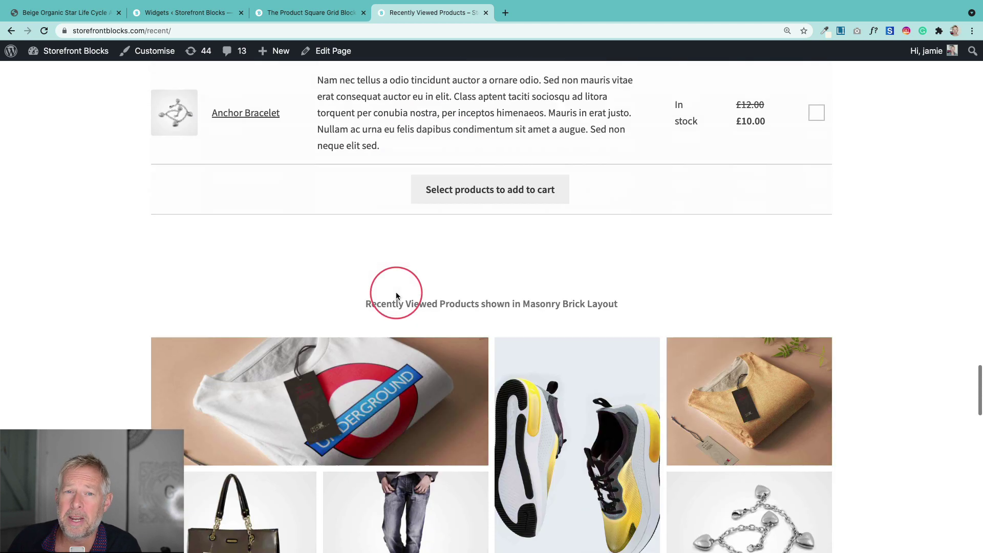
pyautogui.scroll(-3, 548, 350)
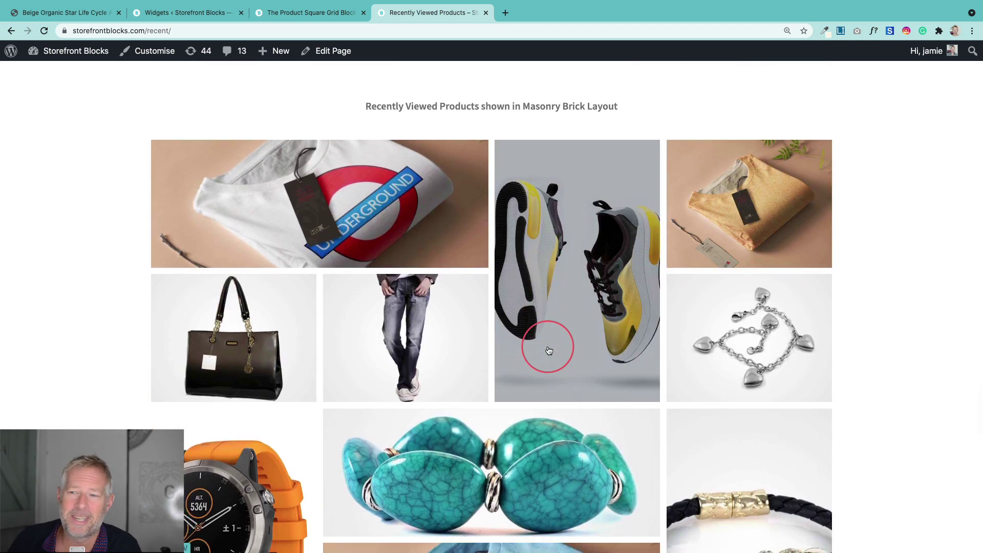
pyautogui.scroll(-2, 548, 351)
pyautogui.scroll(2, 462, 258)
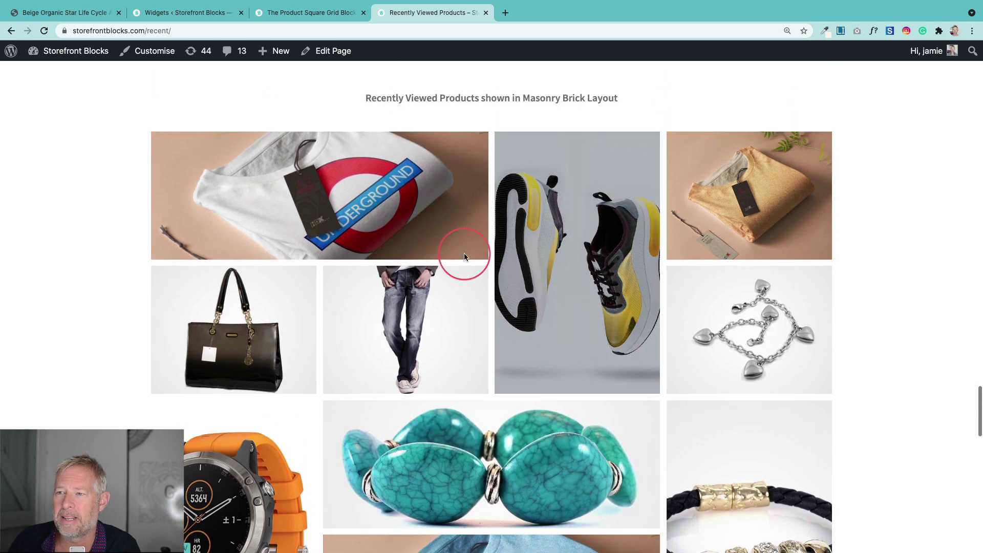
pyautogui.scroll(-1, 417, 286)
pyautogui.scroll(-10, 647, 291)
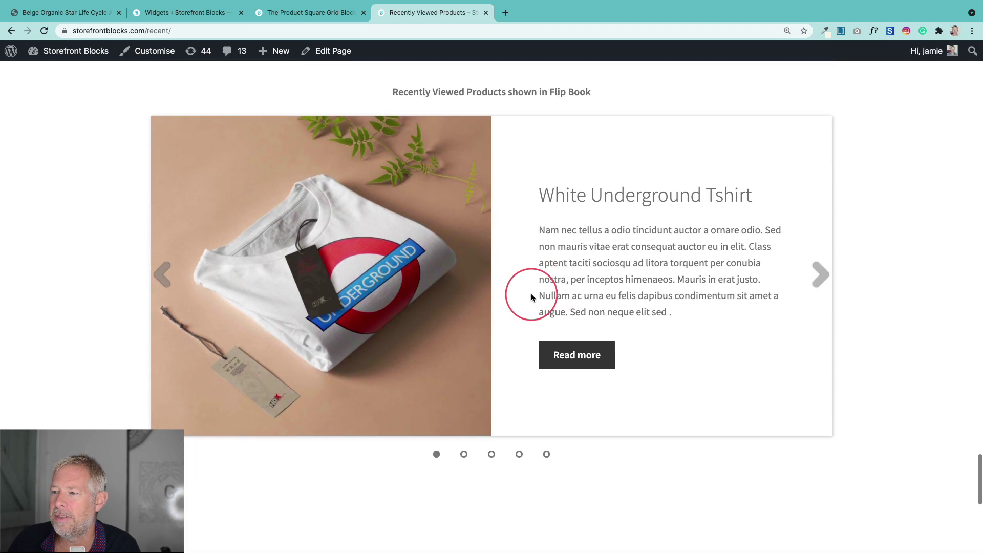
# Advance the flip book layout to the next recently viewed product
pyautogui.click(820, 274)
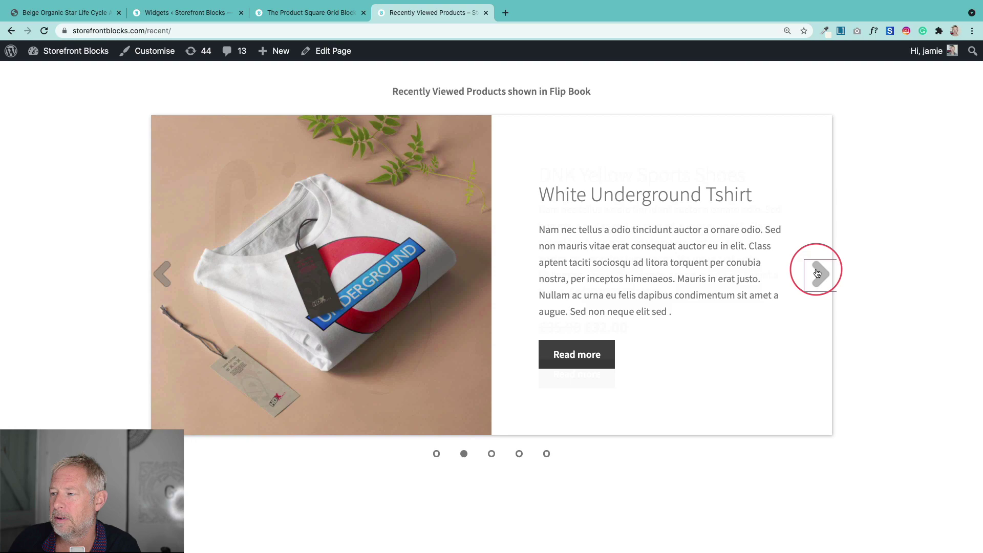
pyautogui.scroll(-20, 655, 269)
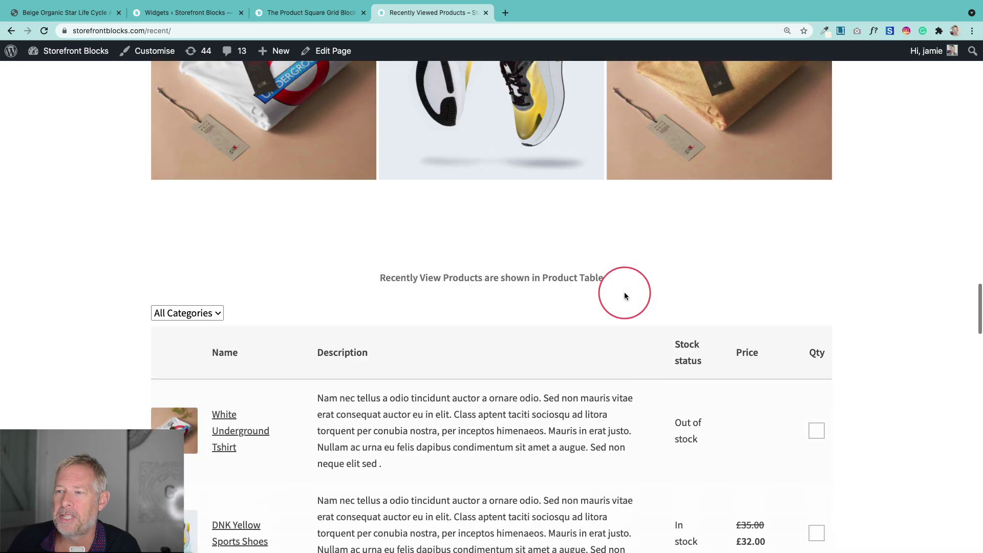
pyautogui.scroll(20, 416, 207)
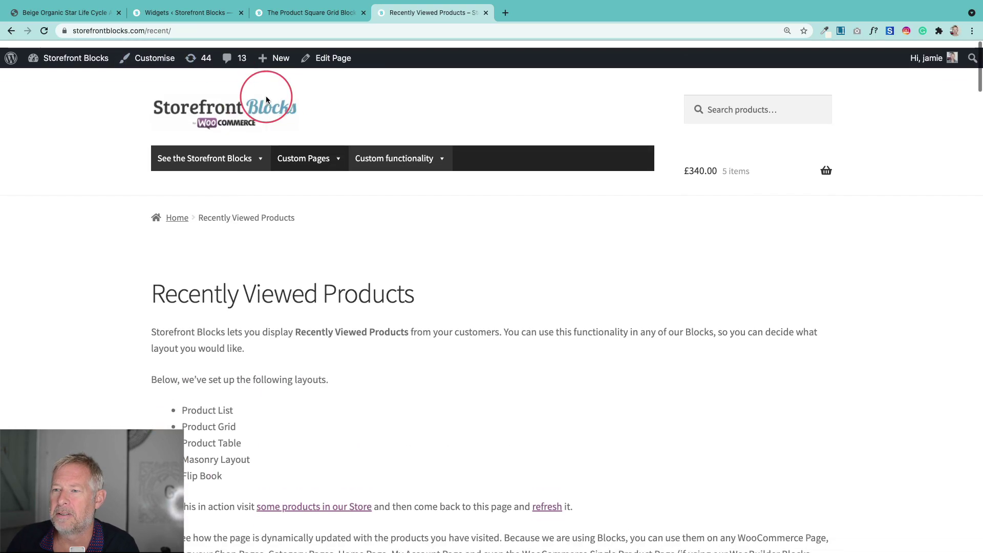
# View the DNK Green Sports Shoes product from The Product Square Grid Block page
pyautogui.moveTo(204, 151)
pyautogui.click(197, 263)
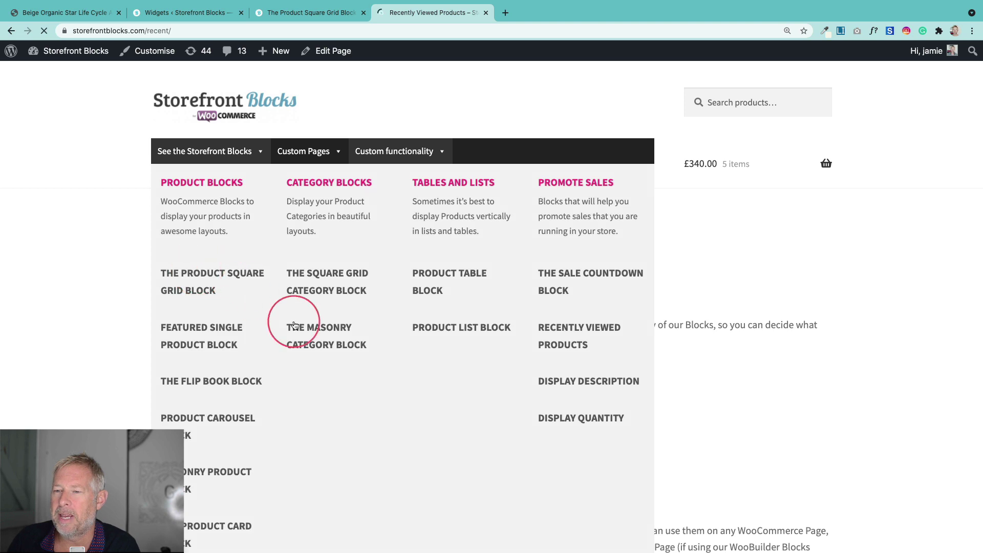
pyautogui.scroll(-4, 359, 307)
pyautogui.scroll(-3, 373, 356)
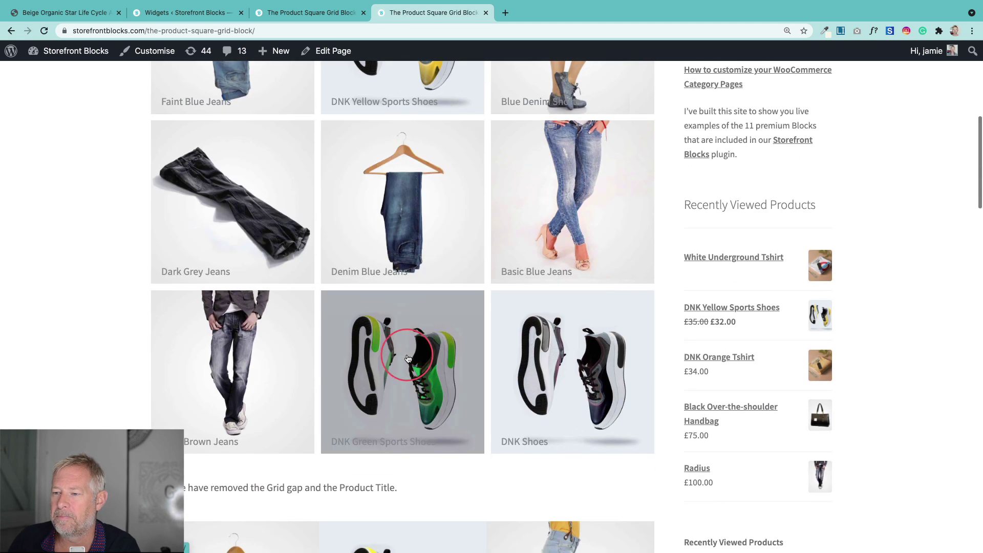
pyautogui.click(395, 352)
# Return to the Recently Viewed Products page and scroll through its layouts
pyautogui.scroll(-2, 425, 354)
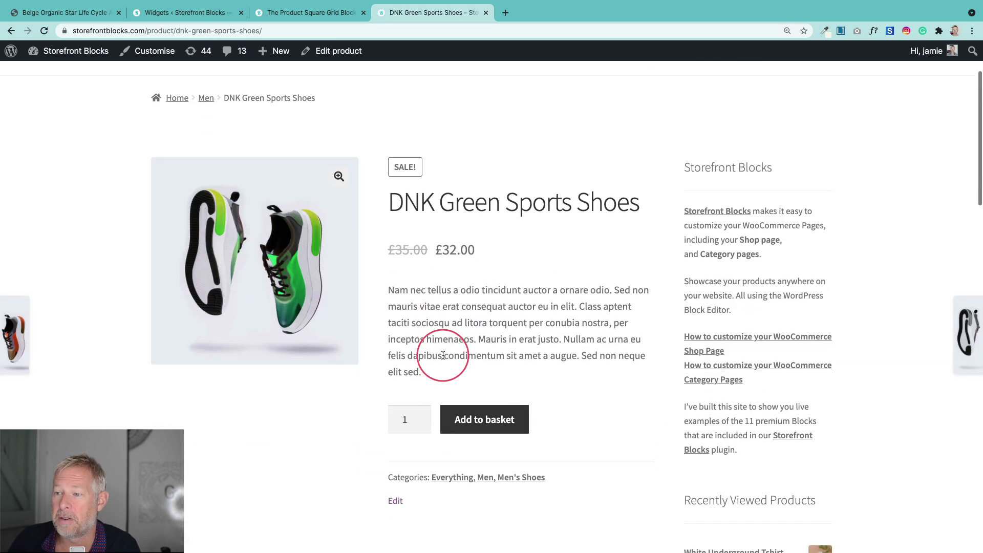
pyautogui.scroll(2, 435, 353)
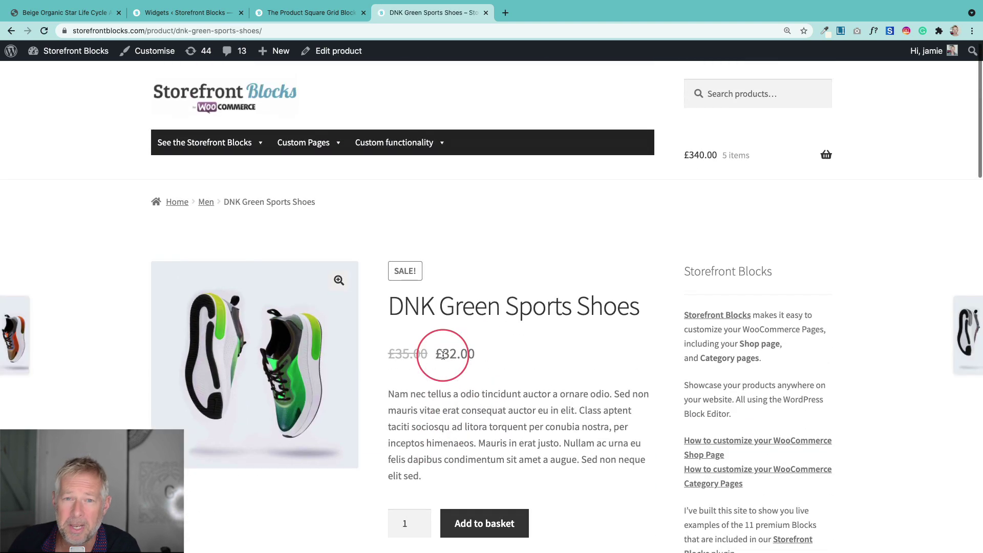
pyautogui.click(402, 144)
pyautogui.scroll(-8, 208, 371)
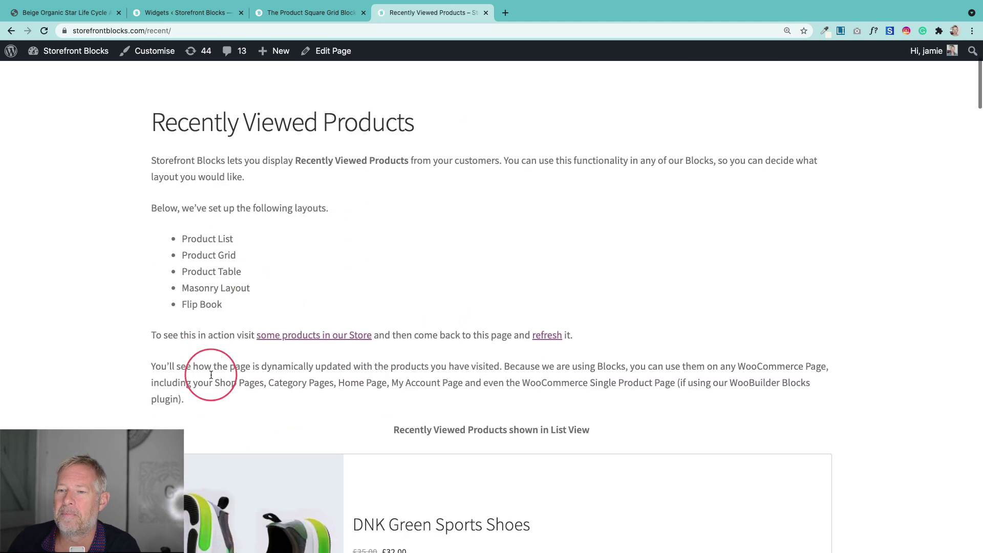
pyautogui.scroll(-4, 225, 353)
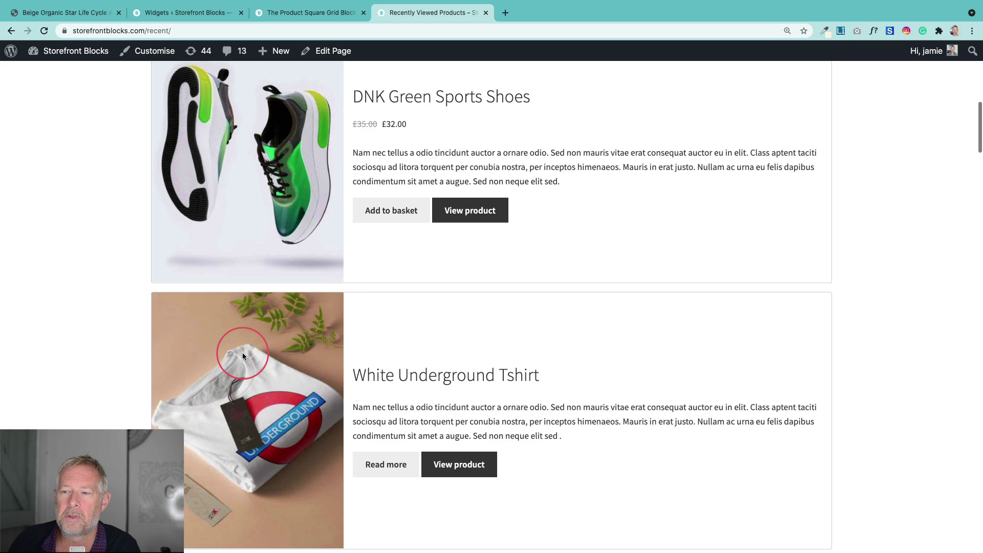
pyautogui.scroll(-4, 317, 221)
pyautogui.scroll(-20, 299, 271)
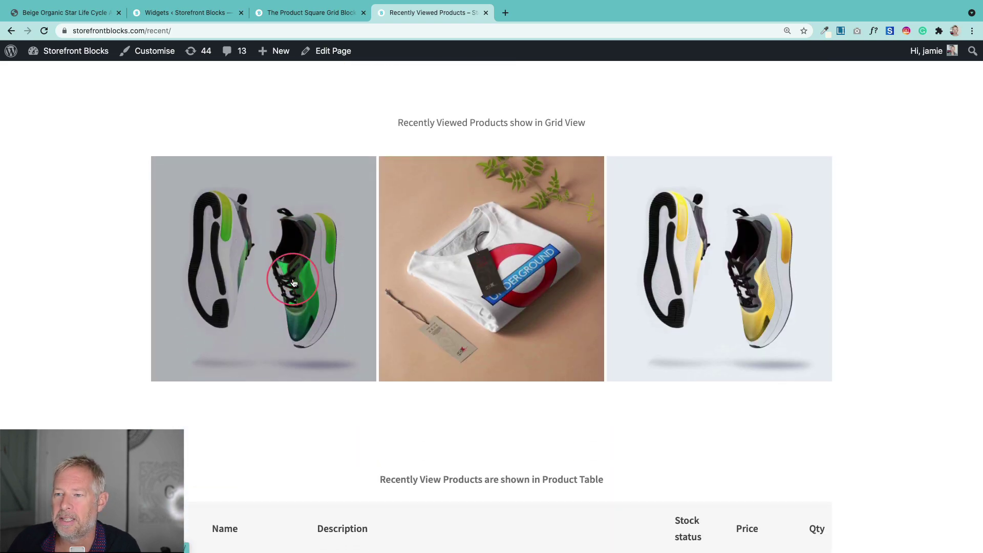
pyautogui.scroll(-10, 277, 276)
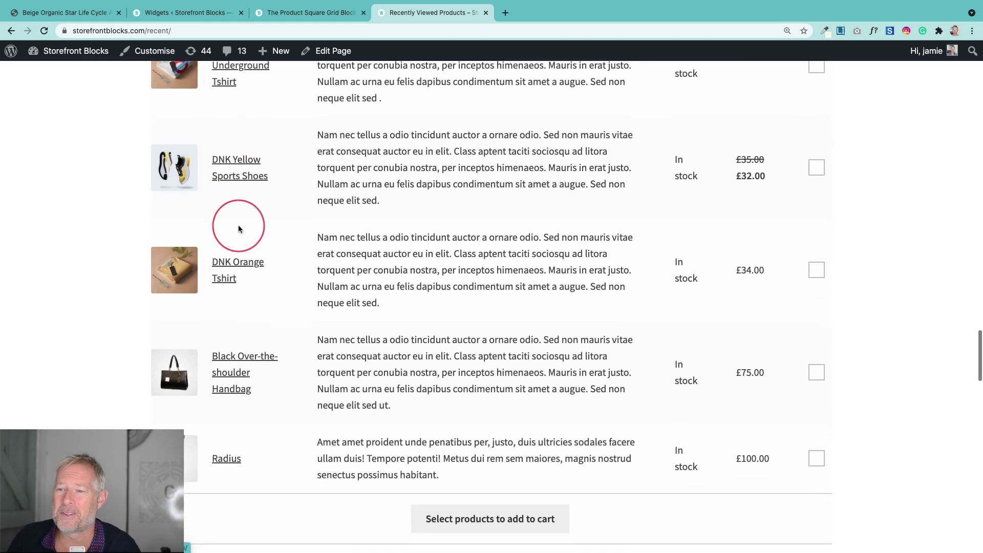
pyautogui.scroll(-15, 241, 226)
pyautogui.scroll(-4, 329, 246)
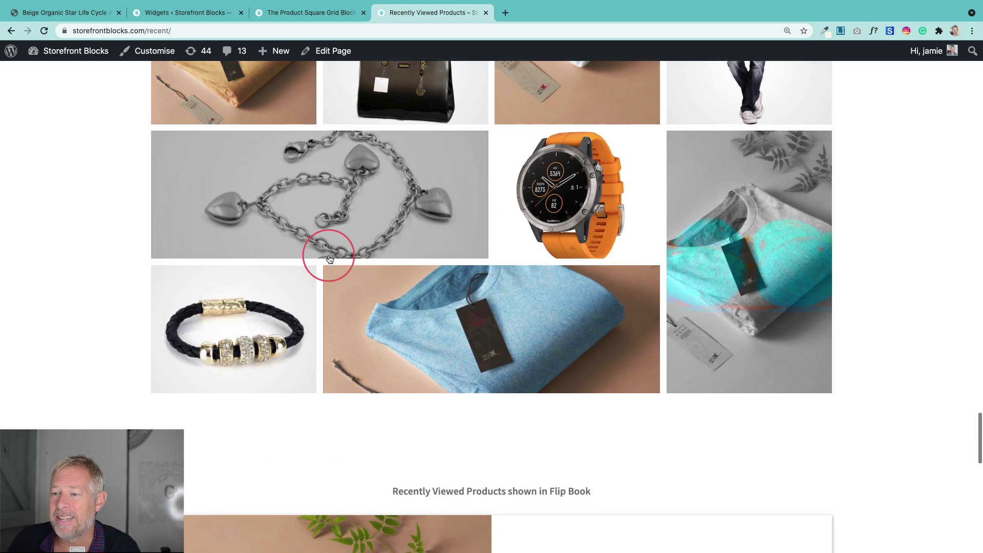
pyautogui.scroll(-9, 329, 259)
# Flip the flip book forward four products, then scroll back up
pyautogui.click(819, 220)
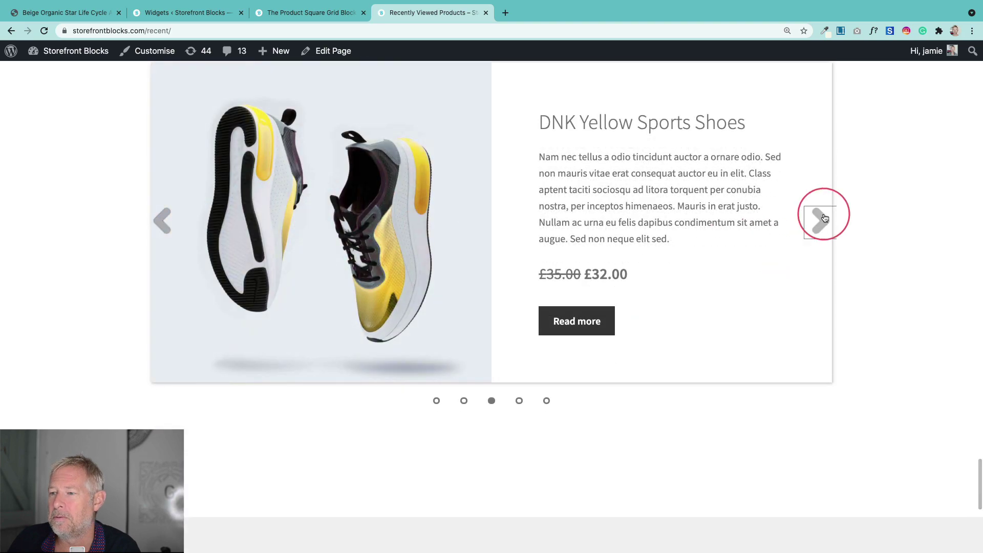
pyautogui.click(821, 220)
pyautogui.click(821, 221)
pyautogui.click(820, 220)
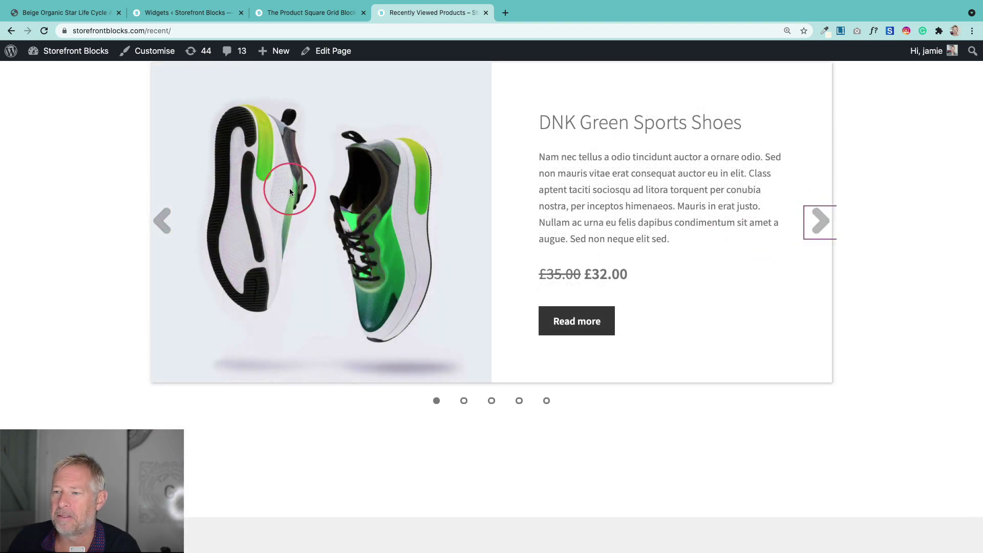
pyautogui.scroll(20, 299, 190)
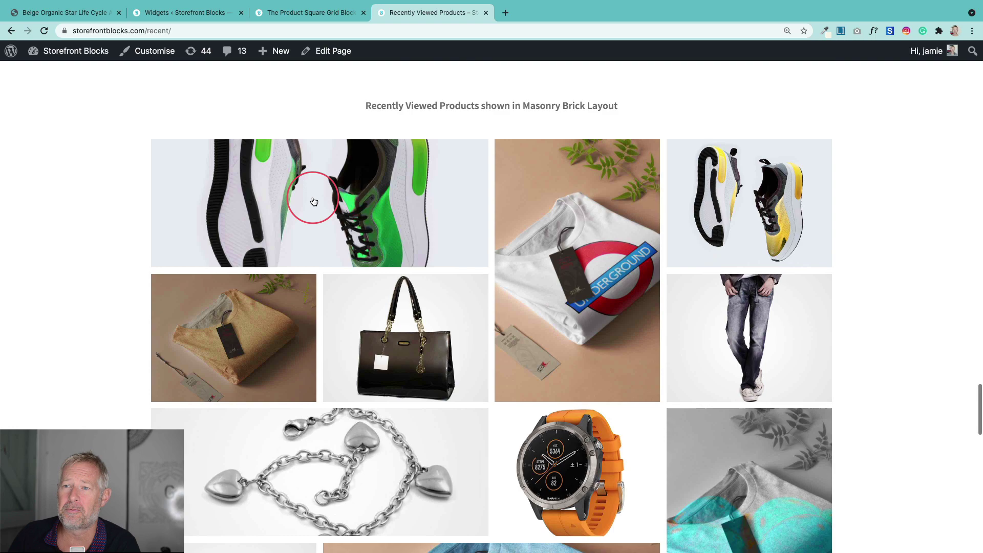
pyautogui.scroll(20, 367, 210)
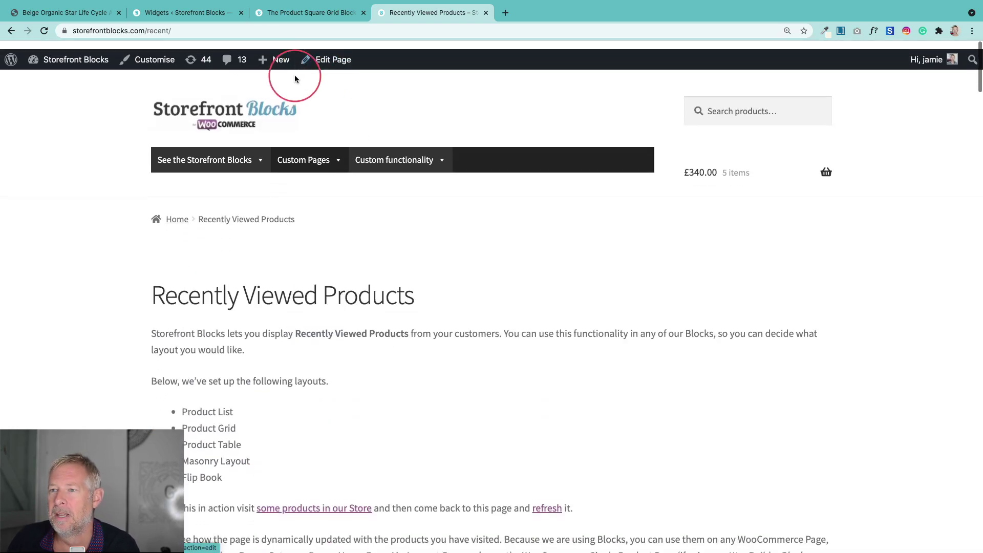
# Create a new page via New > Page and title it 'Recently Viewed Products'
pyautogui.moveTo(272, 51)
pyautogui.click(274, 106)
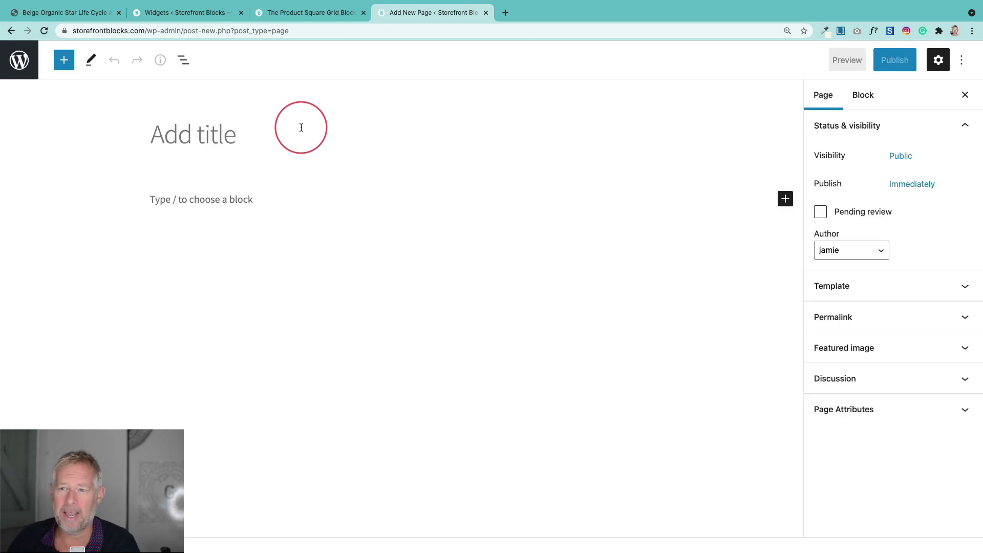
pyautogui.write('Recently Viewed Products')
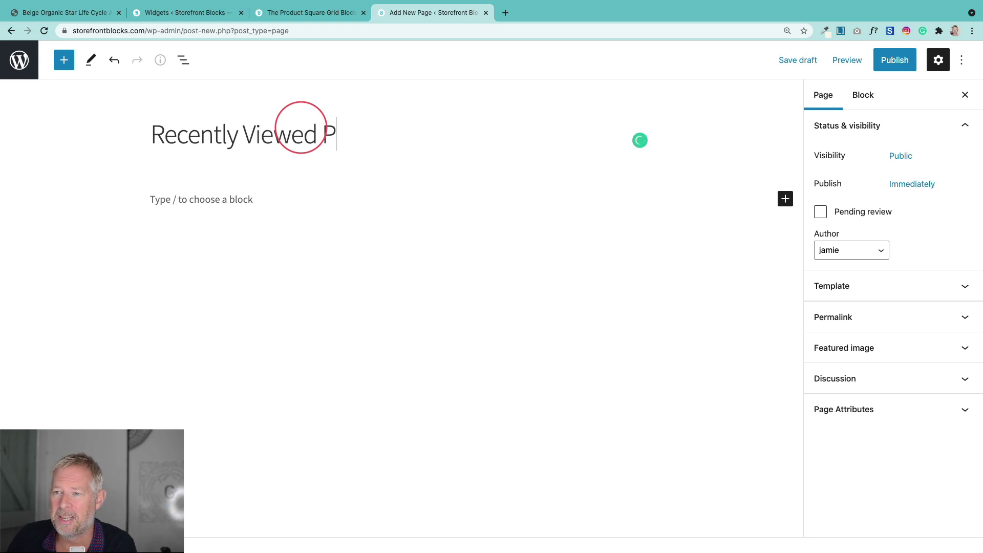
# Insert a Masonry Product Grid block from Storefront Blocks into the page body
pyautogui.click(64, 60)
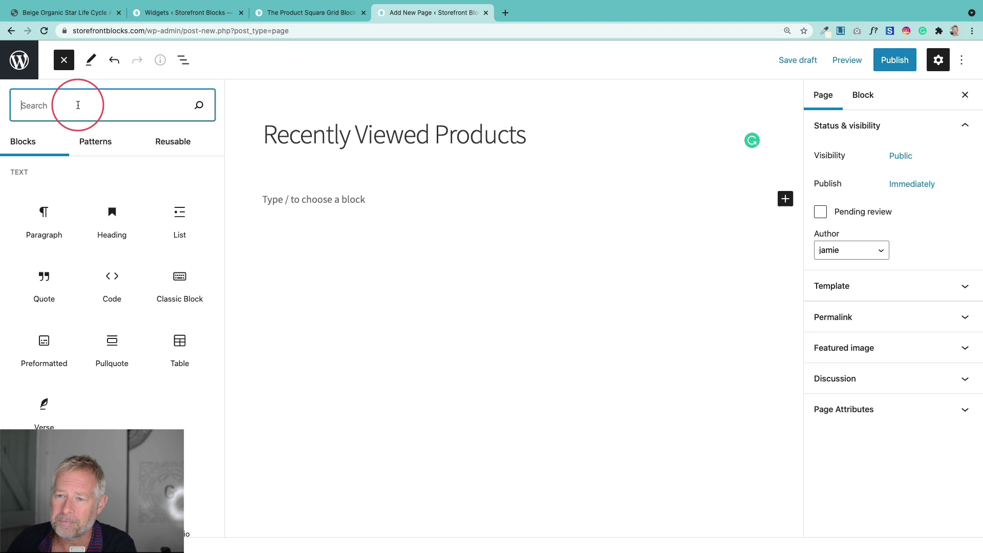
pyautogui.scroll(-15, 122, 285)
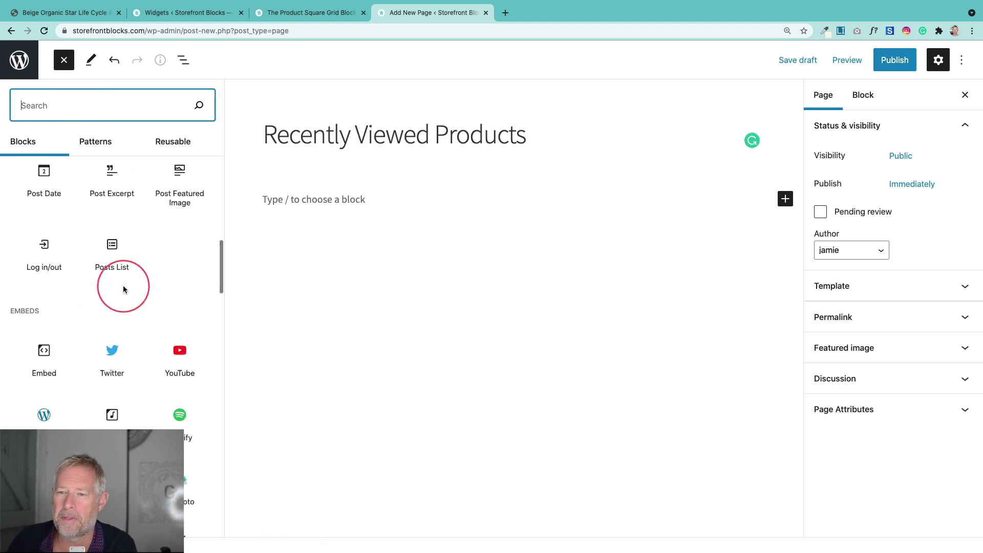
pyautogui.scroll(-20, 123, 289)
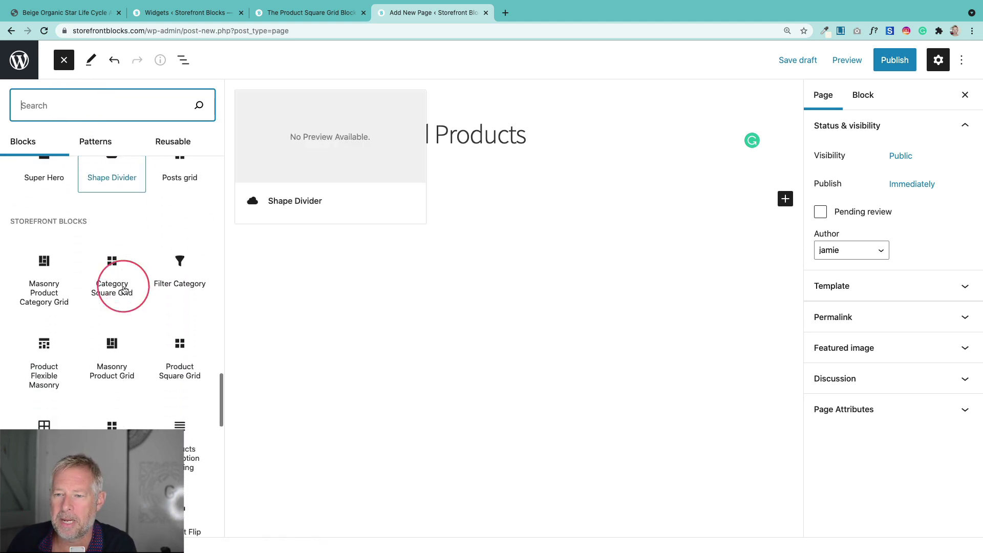
pyautogui.scroll(-4, 123, 289)
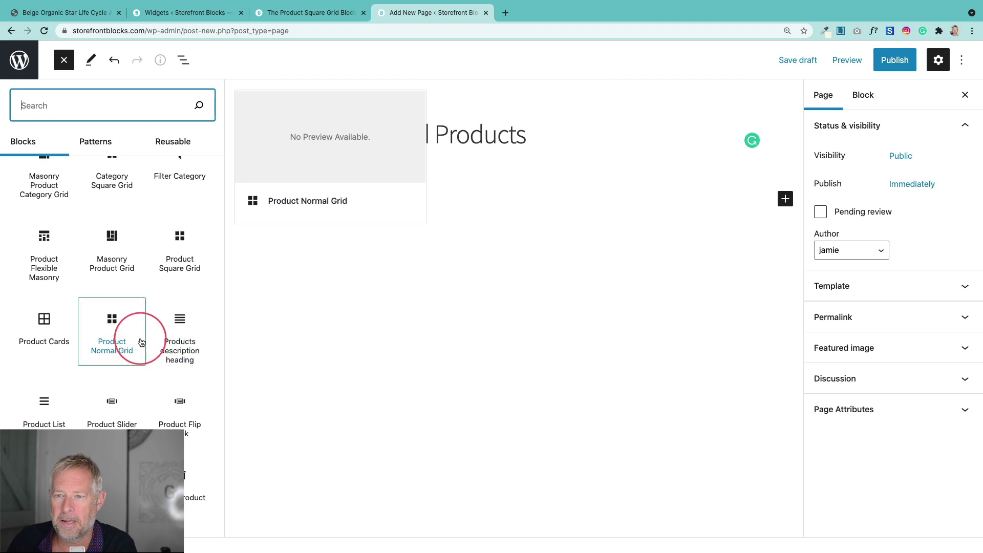
pyautogui.scroll(2, 77, 259)
pyautogui.scroll(-5, 96, 346)
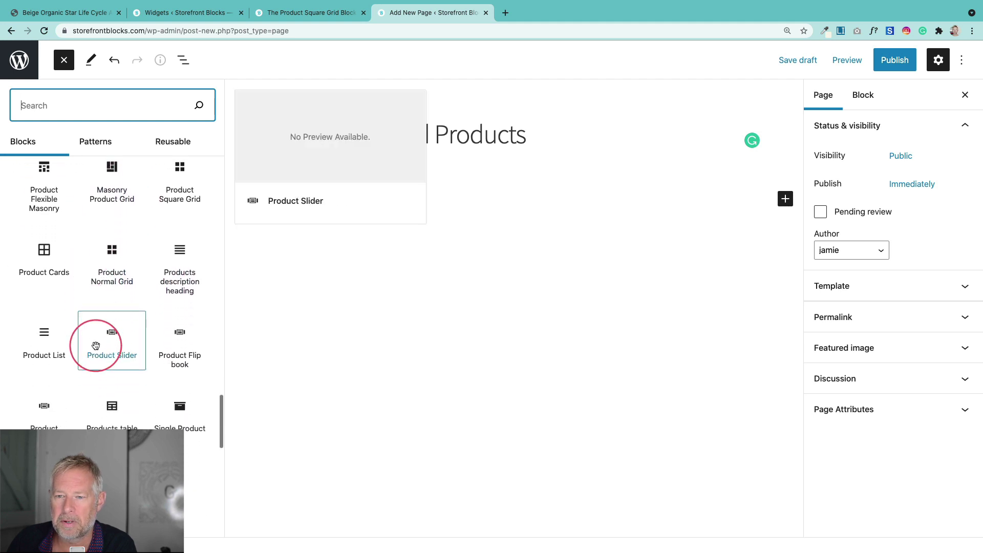
pyautogui.scroll(4, 102, 337)
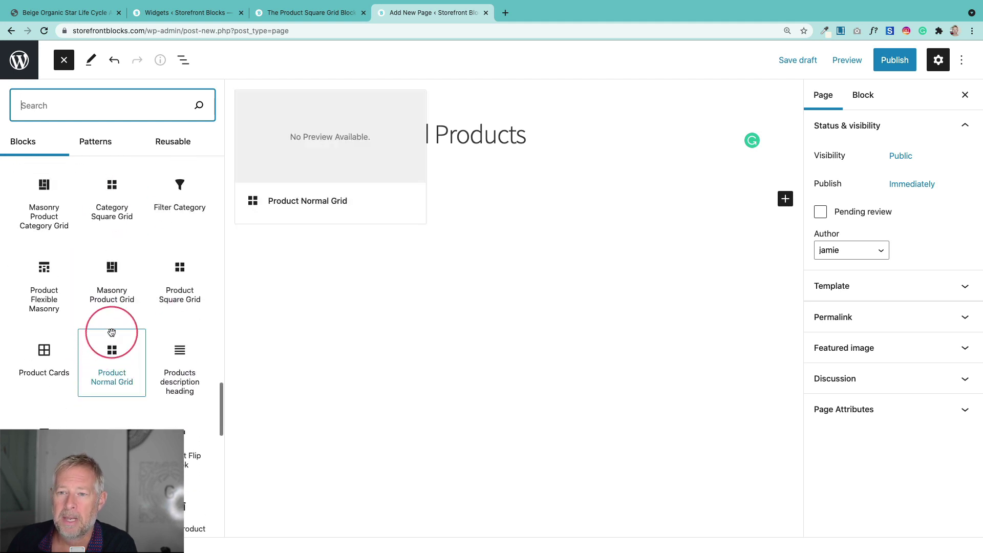
pyautogui.click(113, 271)
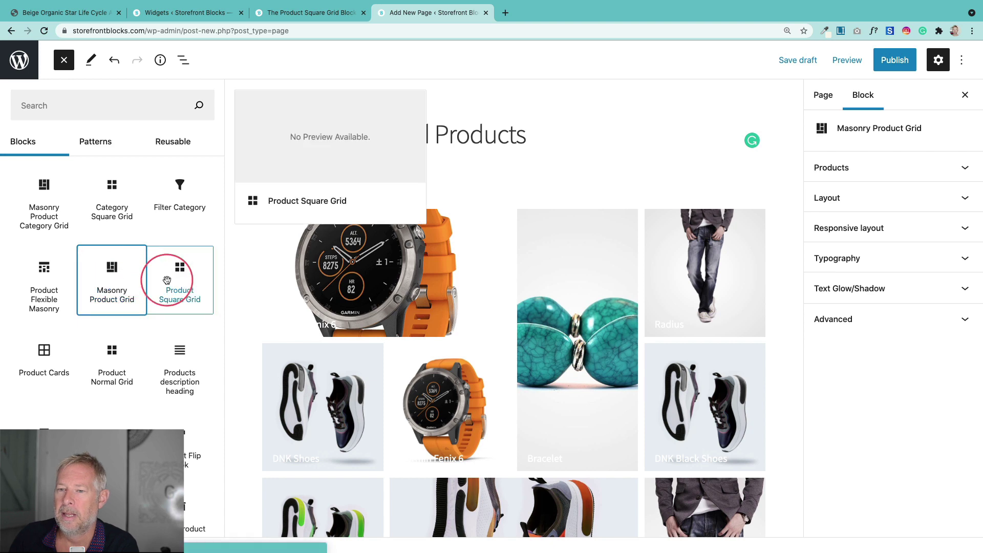
pyautogui.click(62, 68)
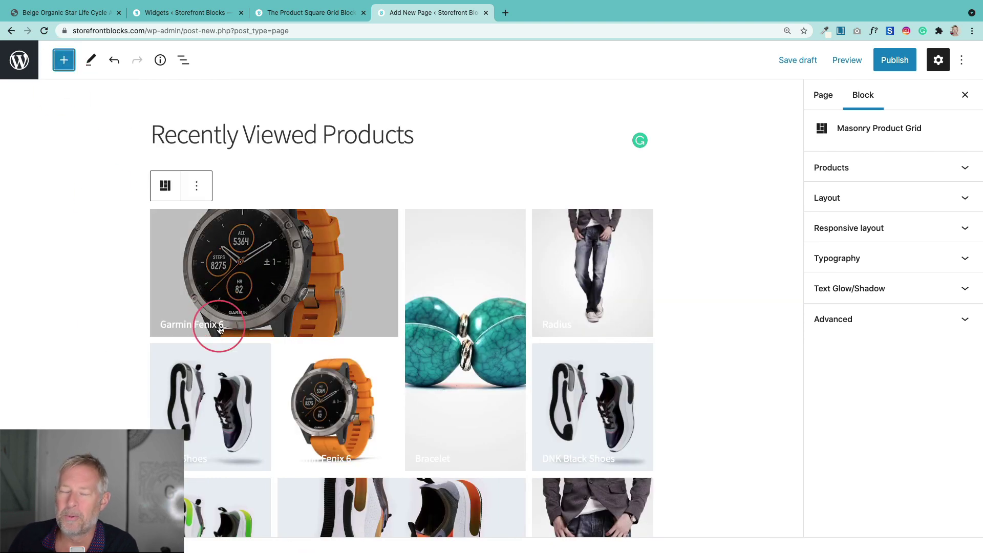
pyautogui.scroll(-3, 307, 384)
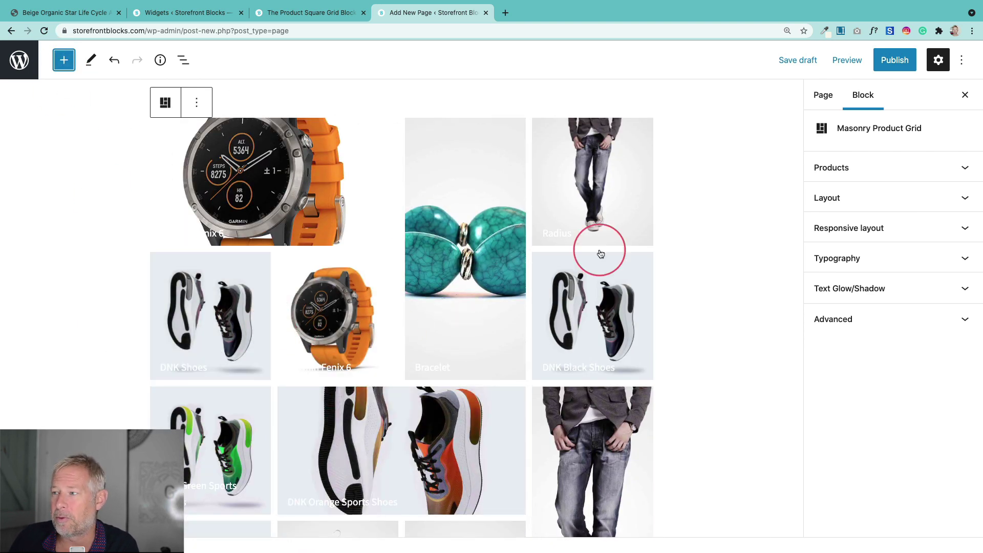
# Set the masonry grid's Products to show option to Recently viewed products
pyautogui.click(881, 170)
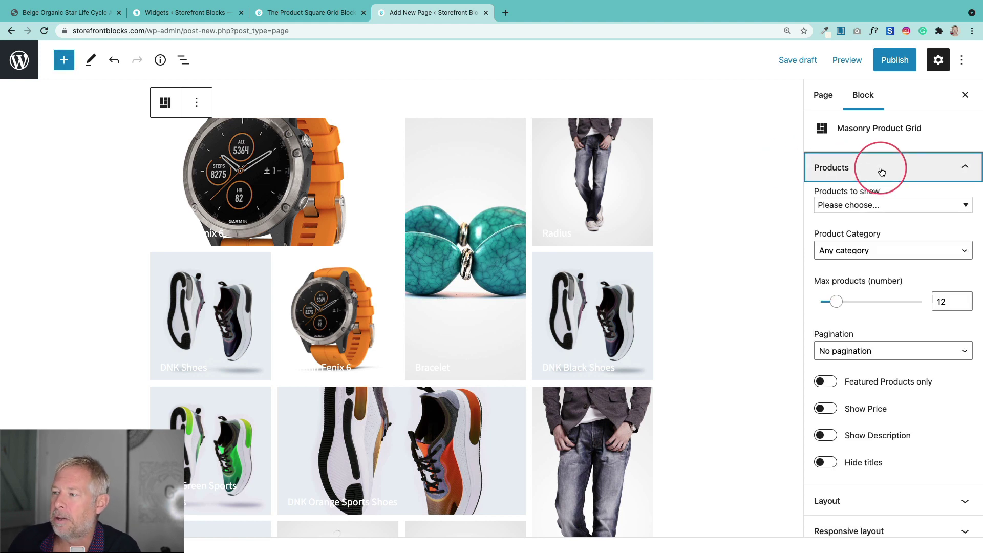
pyautogui.click(889, 207)
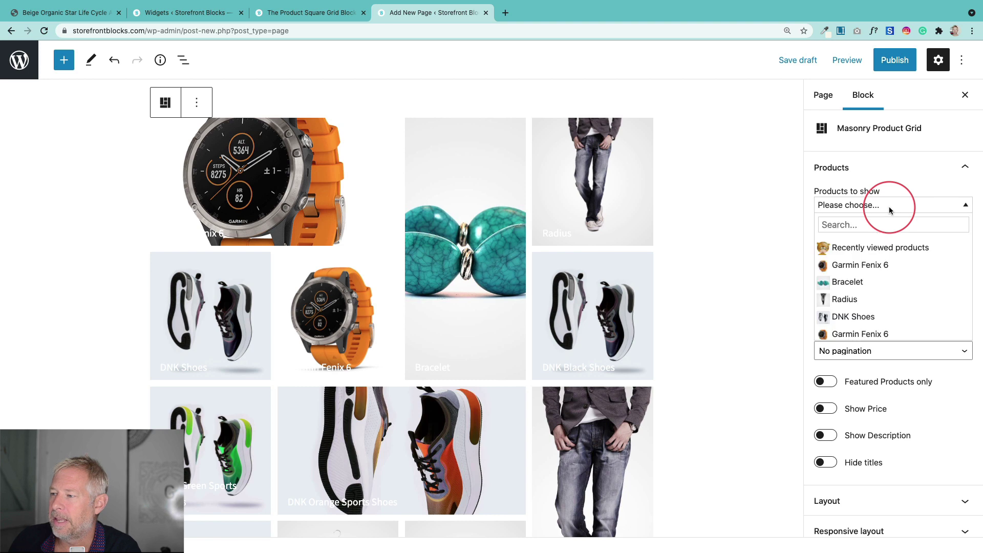
pyautogui.click(884, 250)
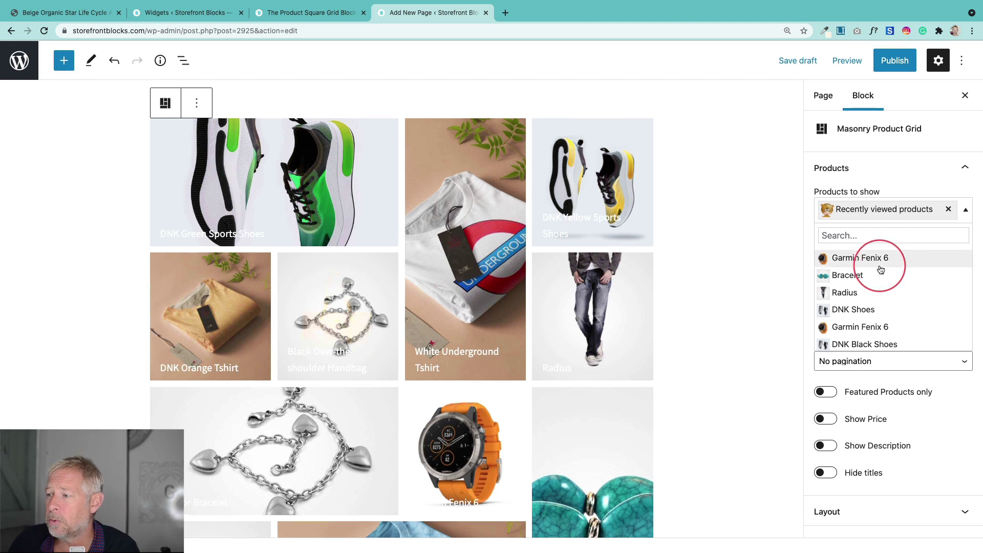
# Add, then remove, the Bracelet, Radius, DNK Shoes and Garmin Fenix 6 product tokens
pyautogui.click(852, 276)
pyautogui.click(852, 293)
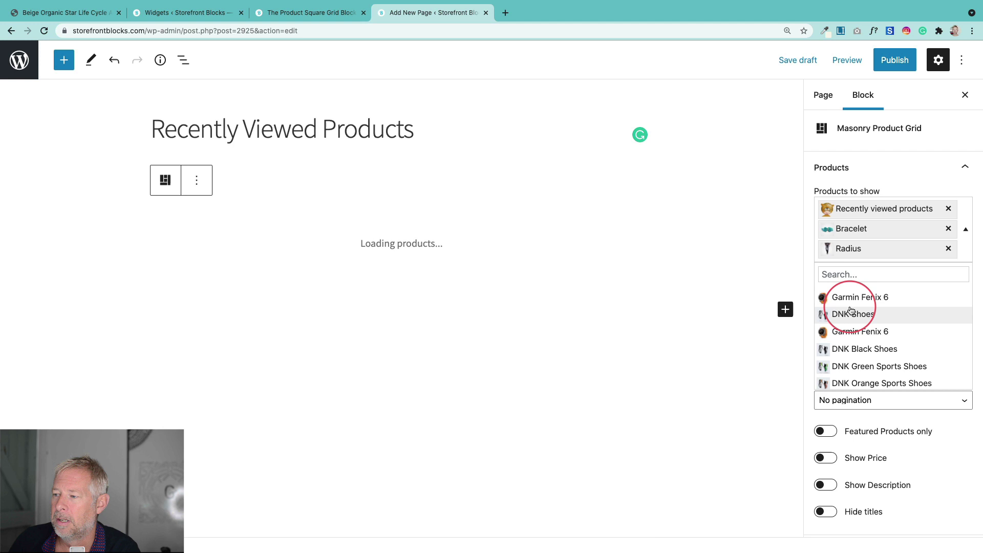
pyautogui.click(852, 312)
pyautogui.click(852, 326)
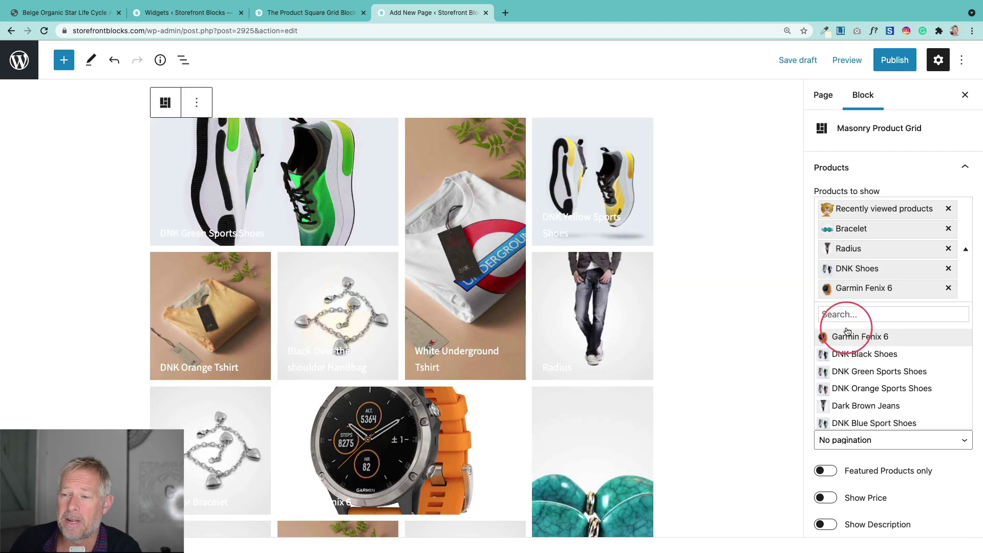
pyautogui.click(828, 317)
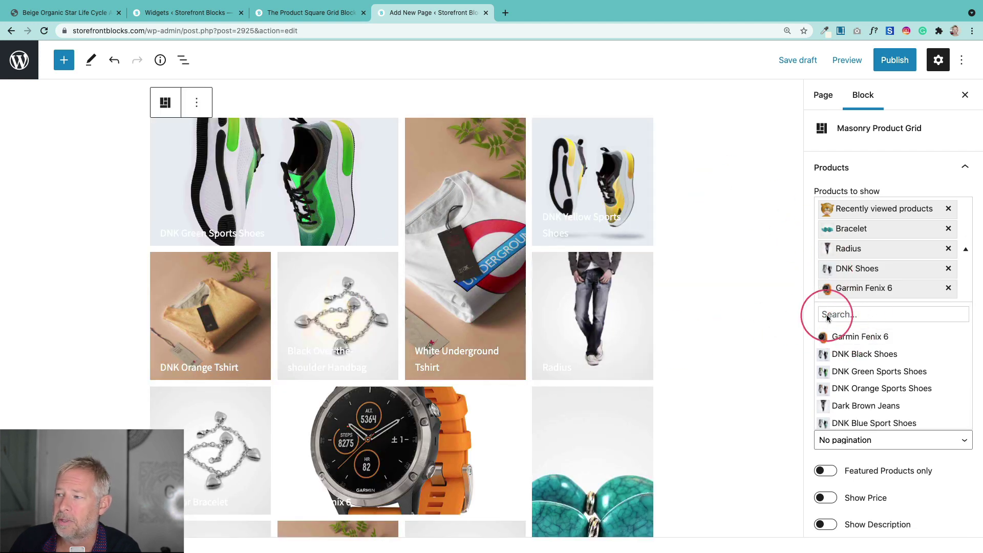
pyautogui.click(947, 289)
pyautogui.click(948, 268)
pyautogui.click(948, 249)
pyautogui.click(948, 228)
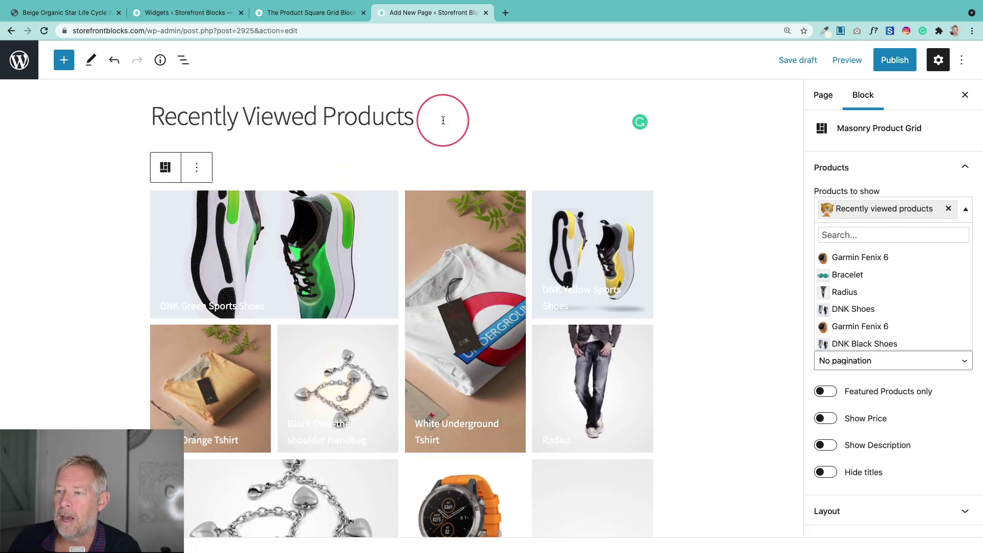
# Add a 'Products description heading' block reading 'Recently viewed products' directly below the title
pyautogui.click(443, 121)
pyautogui.press('Return')
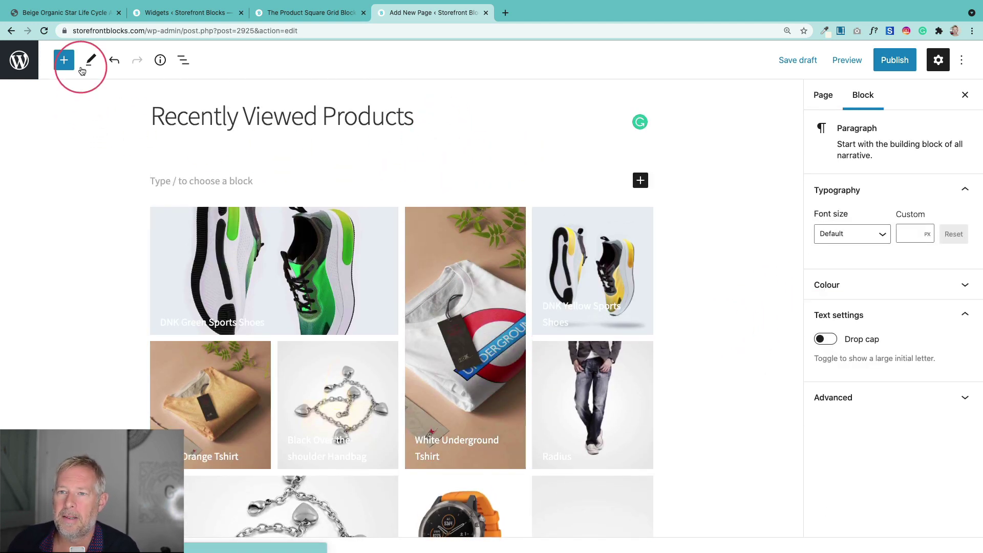
pyautogui.click(64, 60)
pyautogui.scroll(-15, 131, 424)
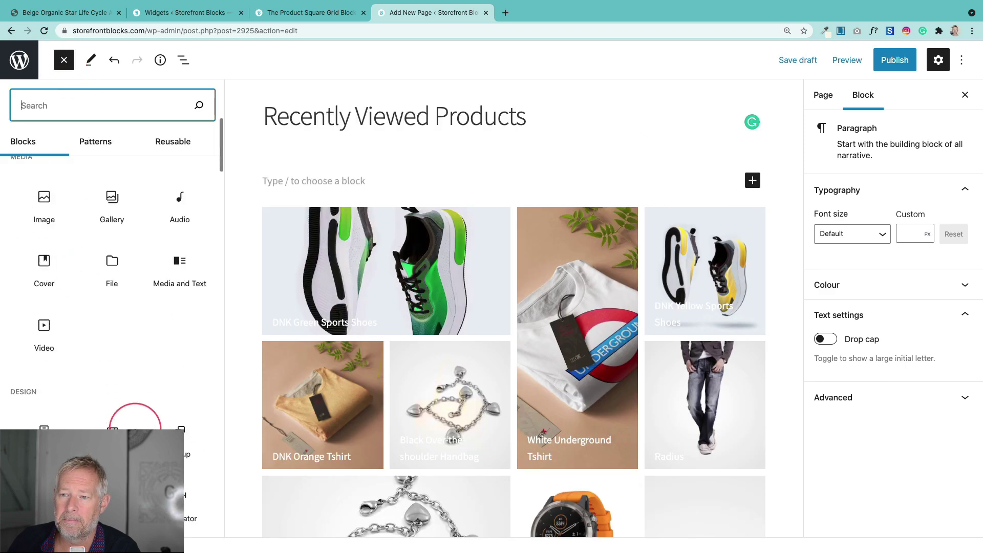
pyautogui.scroll(-1, 134, 425)
pyautogui.moveTo(134, 425)
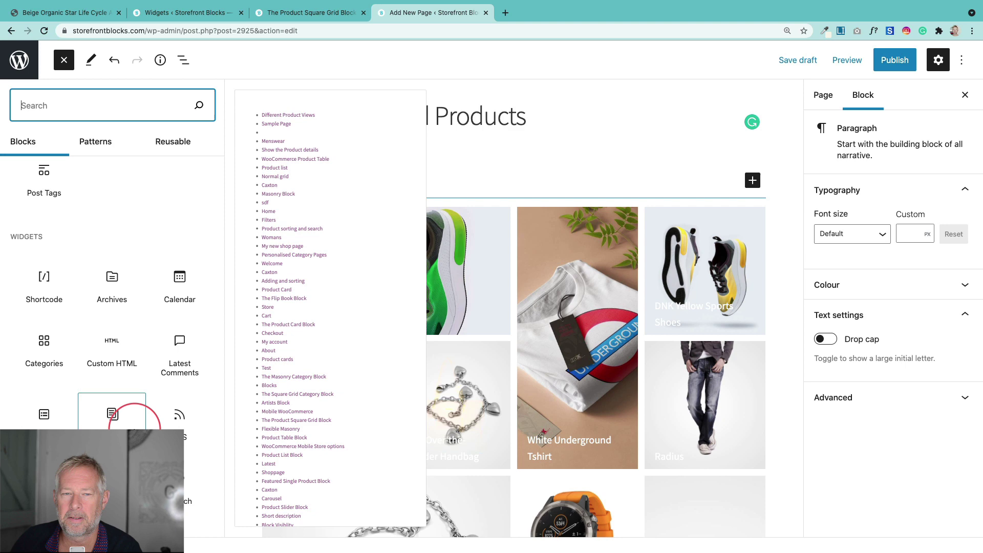
pyautogui.scroll(-10, 134, 425)
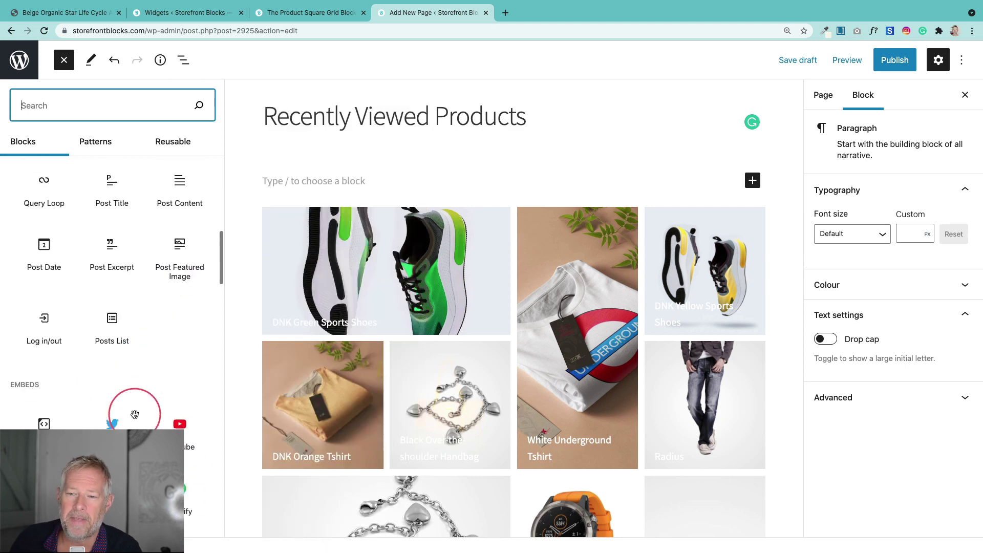
pyautogui.scroll(-10, 136, 419)
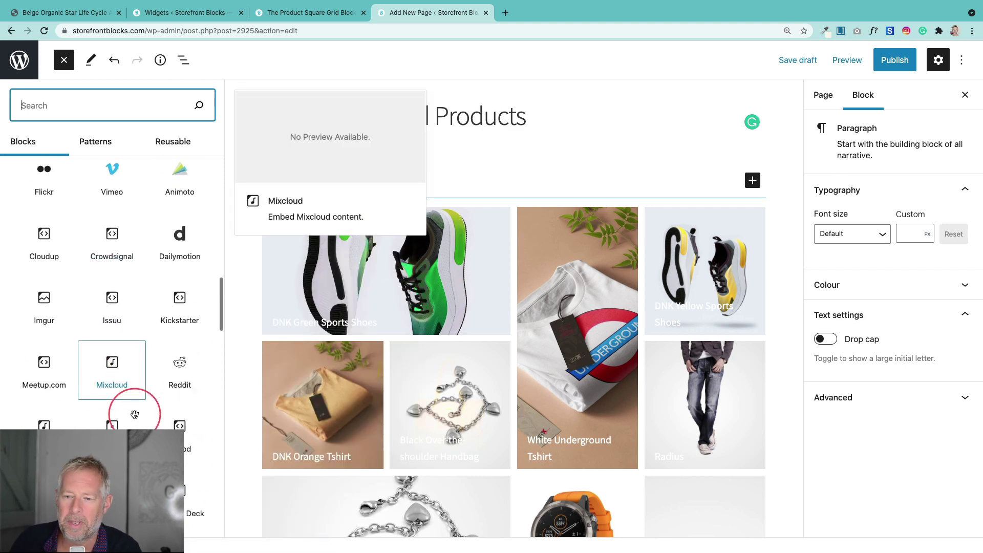
pyautogui.scroll(12, 134, 414)
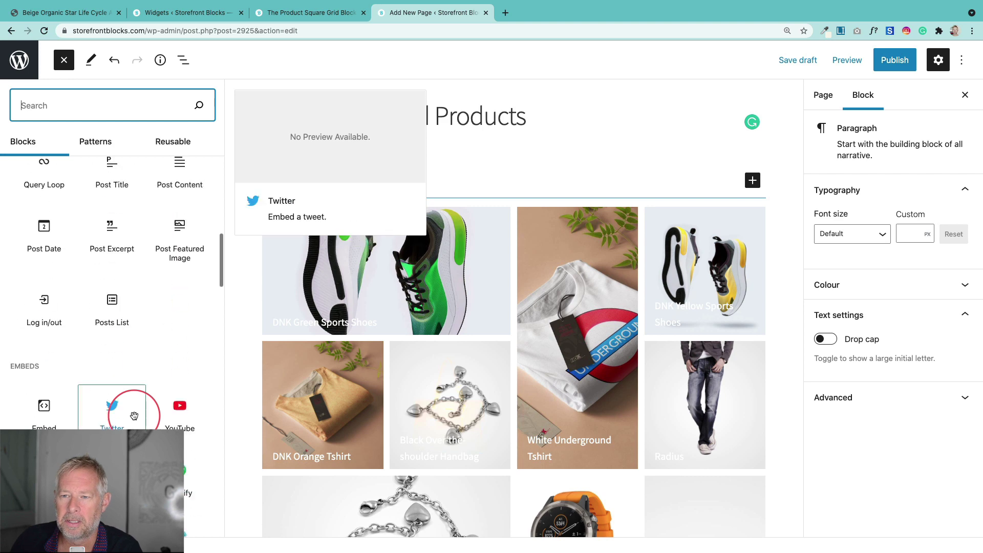
pyautogui.scroll(8, 134, 416)
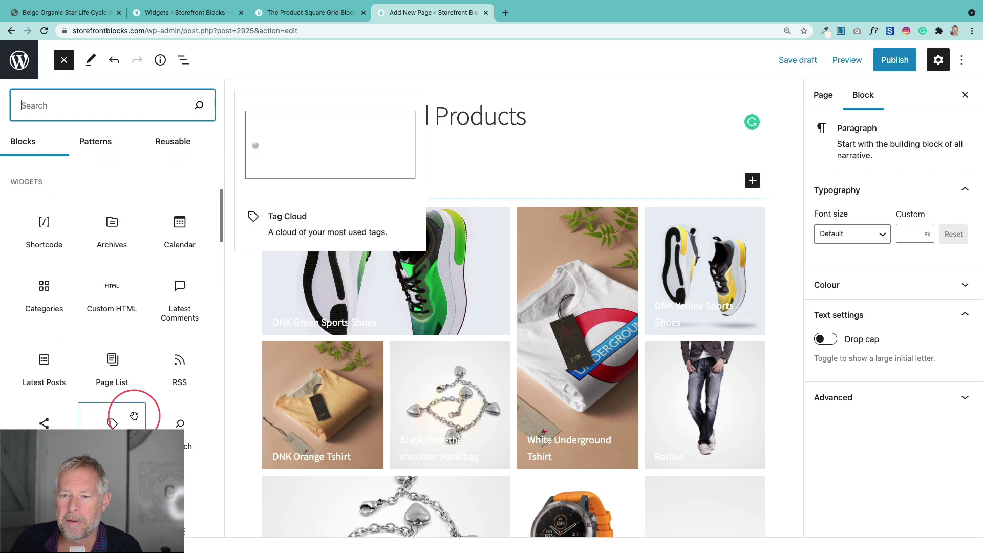
pyautogui.scroll(8, 134, 416)
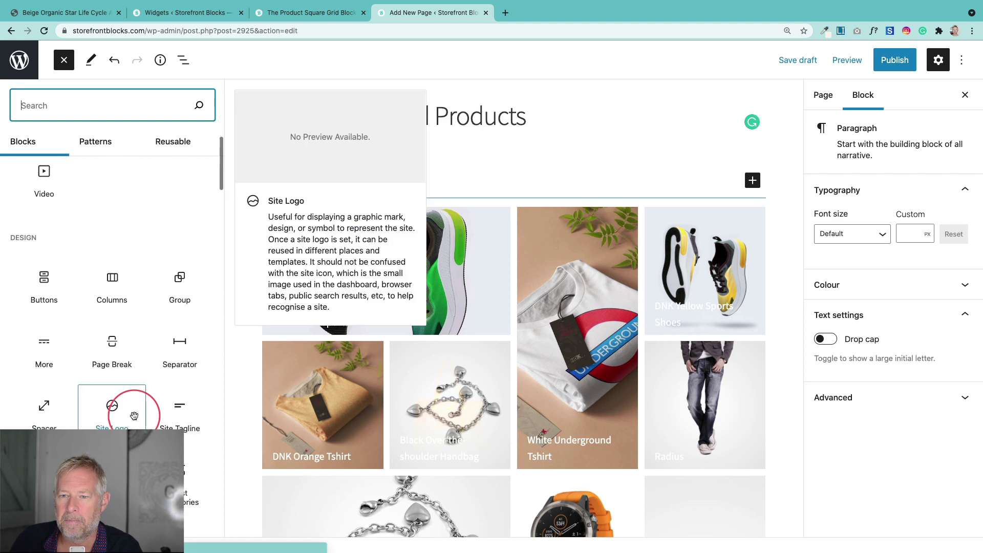
pyautogui.scroll(-4, 135, 419)
pyautogui.scroll(-20, 134, 417)
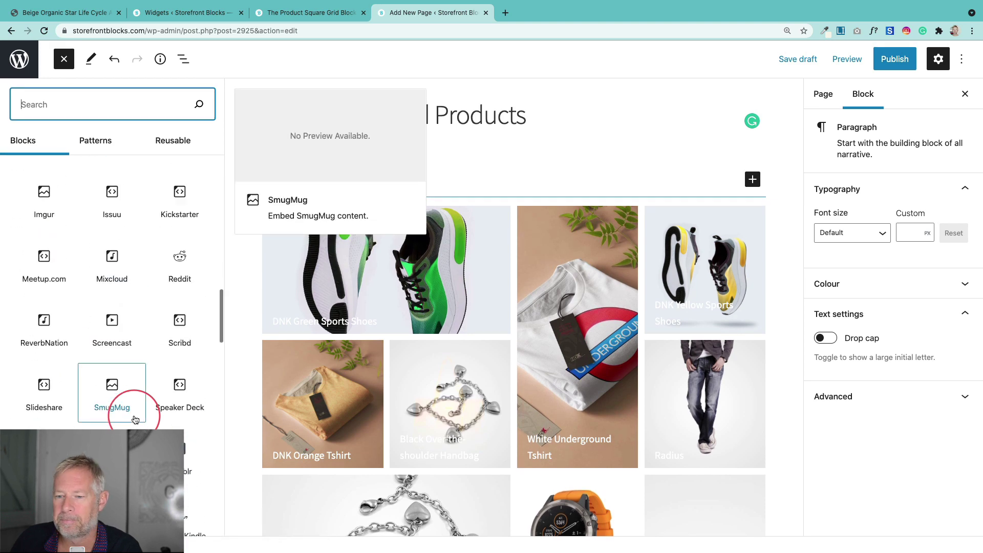
pyautogui.scroll(-10, 133, 416)
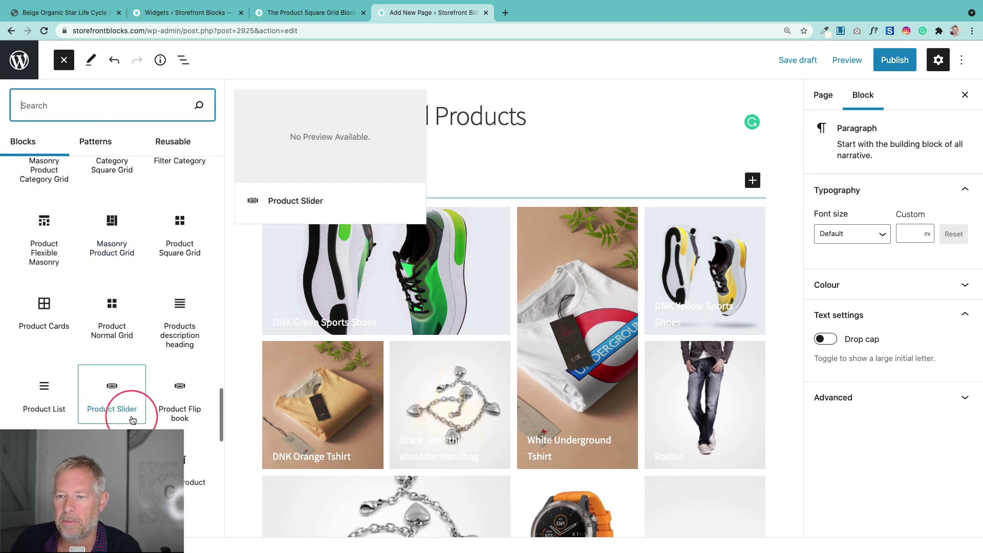
pyautogui.click(177, 299)
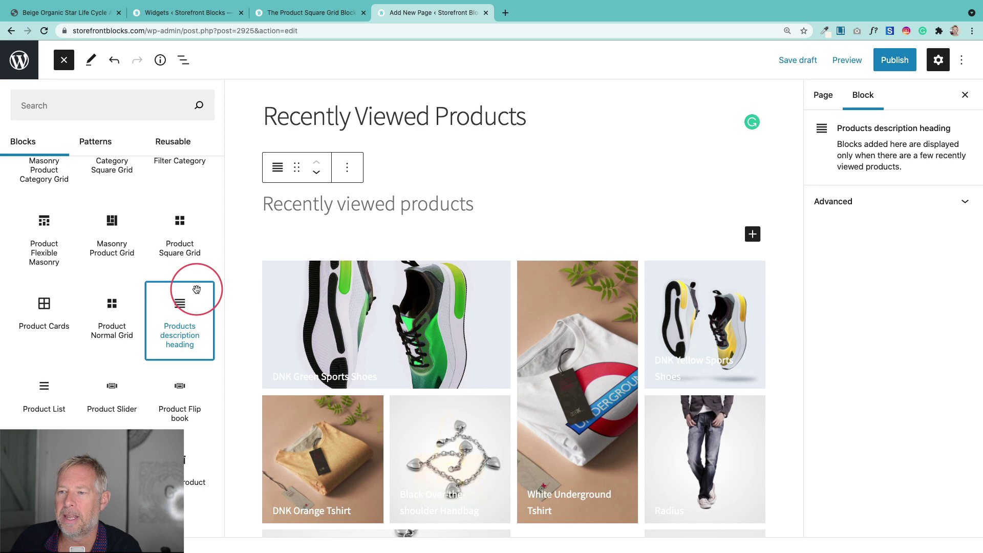
pyautogui.doubleClick(328, 205)
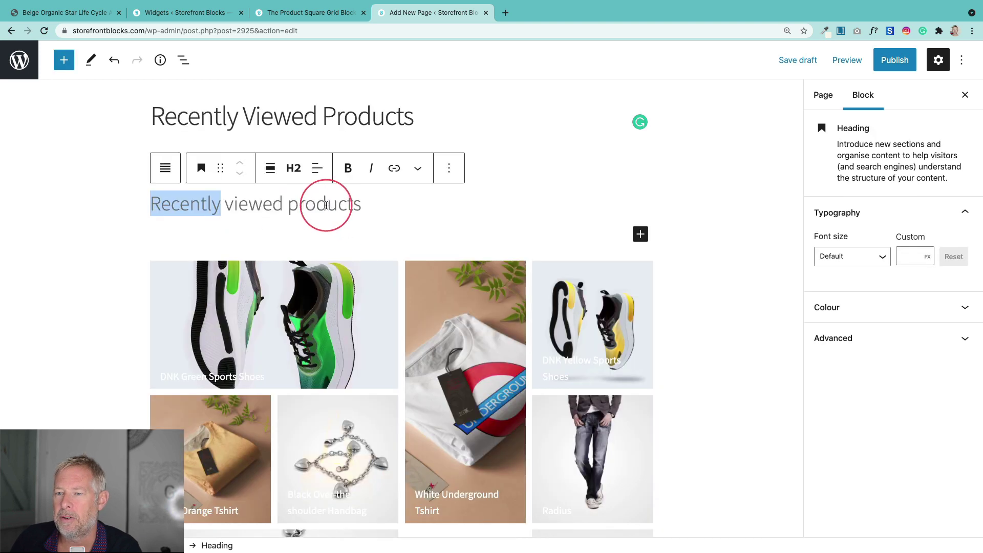
pyautogui.click(326, 203)
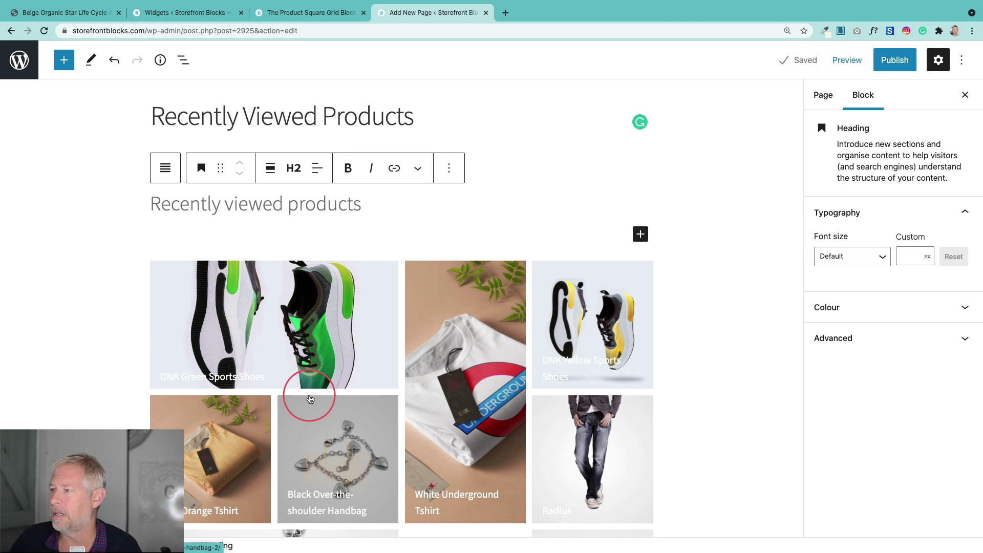
# Publish the Recently Viewed Products page and view it on the live site
pyautogui.click(894, 60)
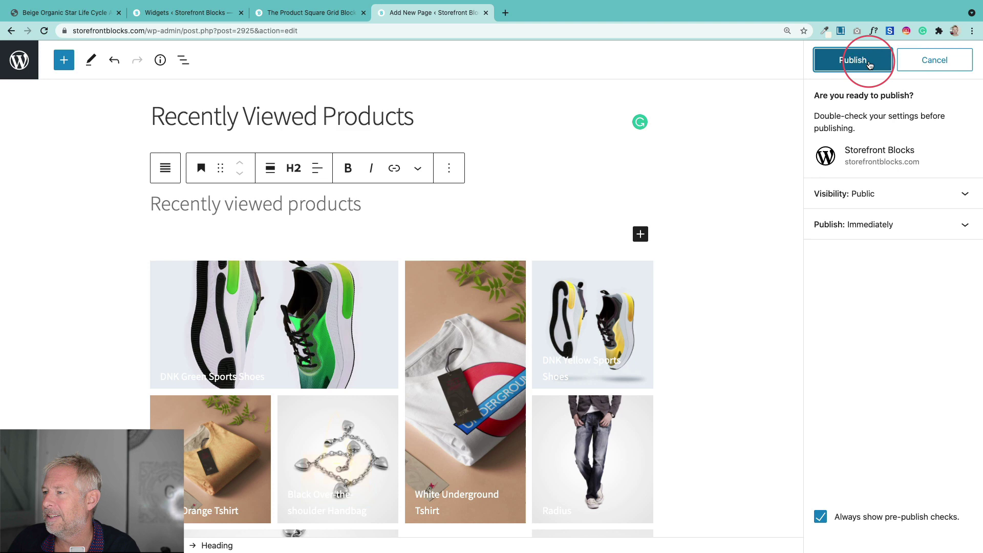
pyautogui.click(853, 59)
pyautogui.click(831, 91)
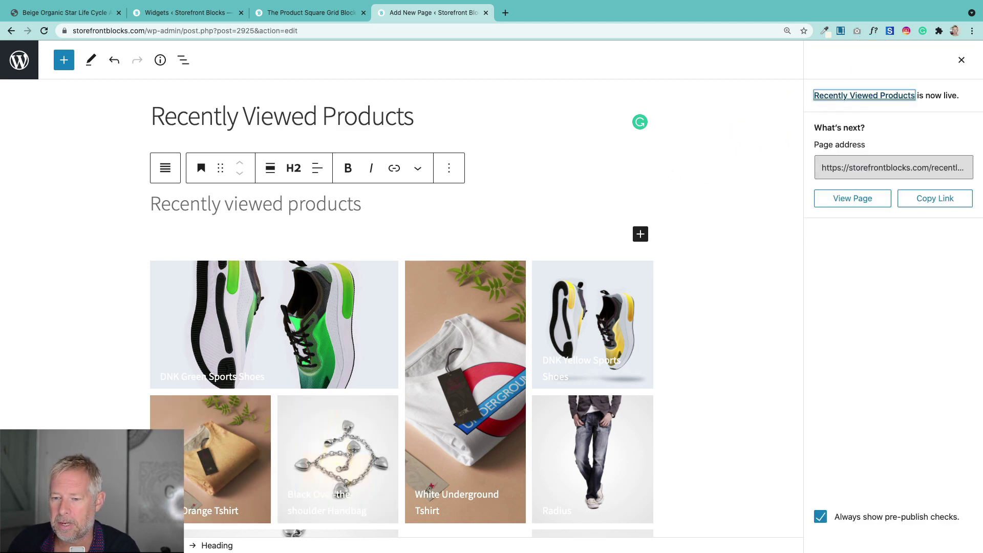
pyautogui.scroll(-4, 261, 348)
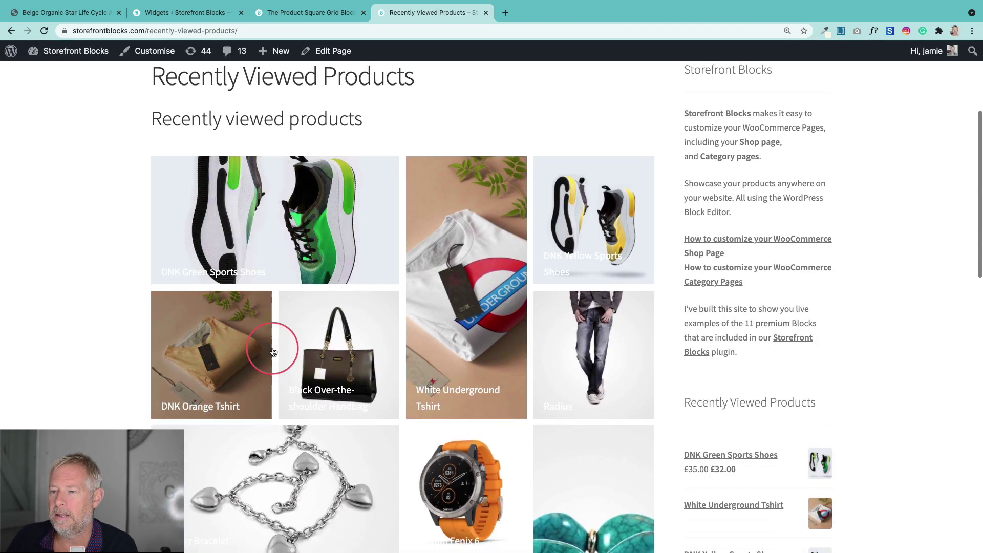
pyautogui.scroll(3, 285, 175)
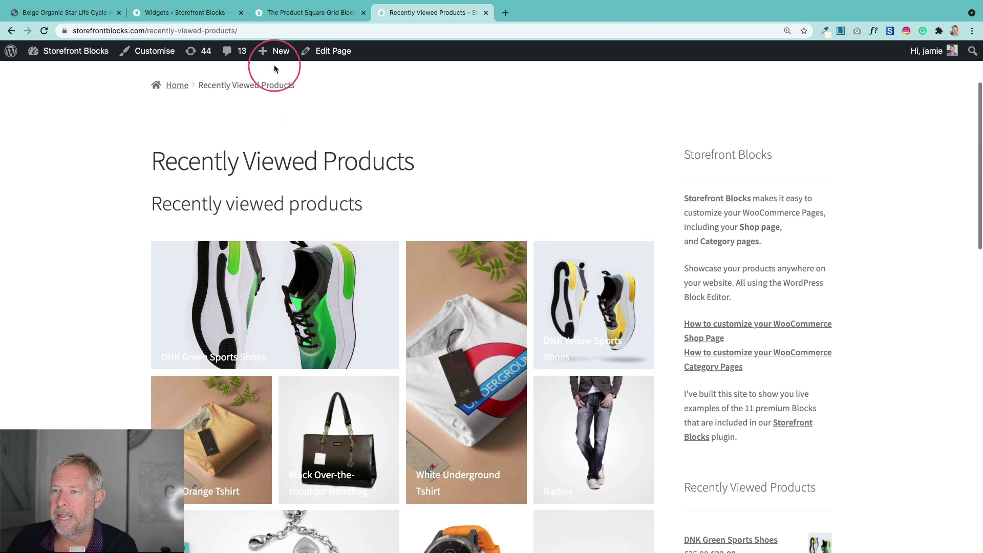
# Copy the live page address, then view DNK Yellow Sports Shoes from The Product Square Grid Block page
pyautogui.click(263, 31)
pyautogui.hotkey('ctrl', 'c')
pyautogui.scroll(3, 303, 170)
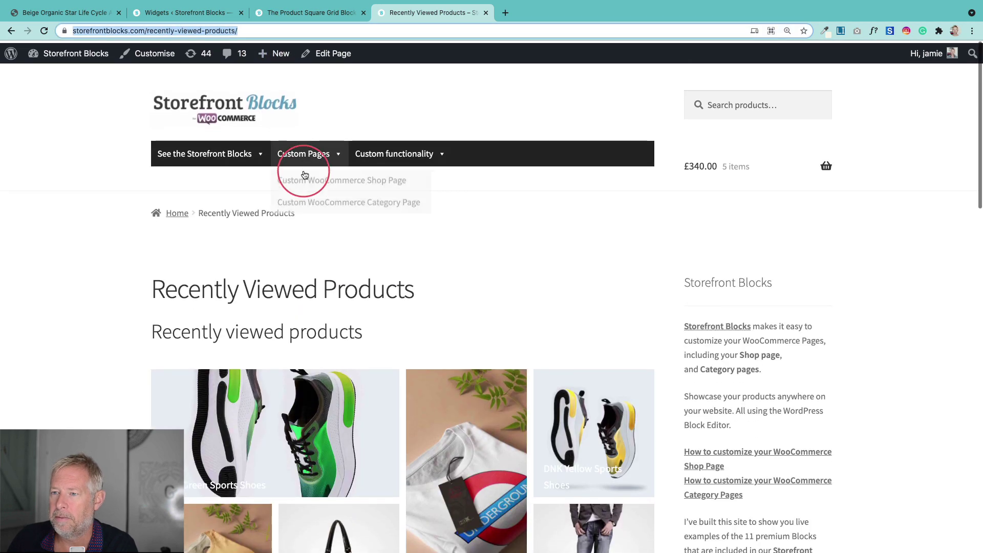
pyautogui.moveTo(213, 178)
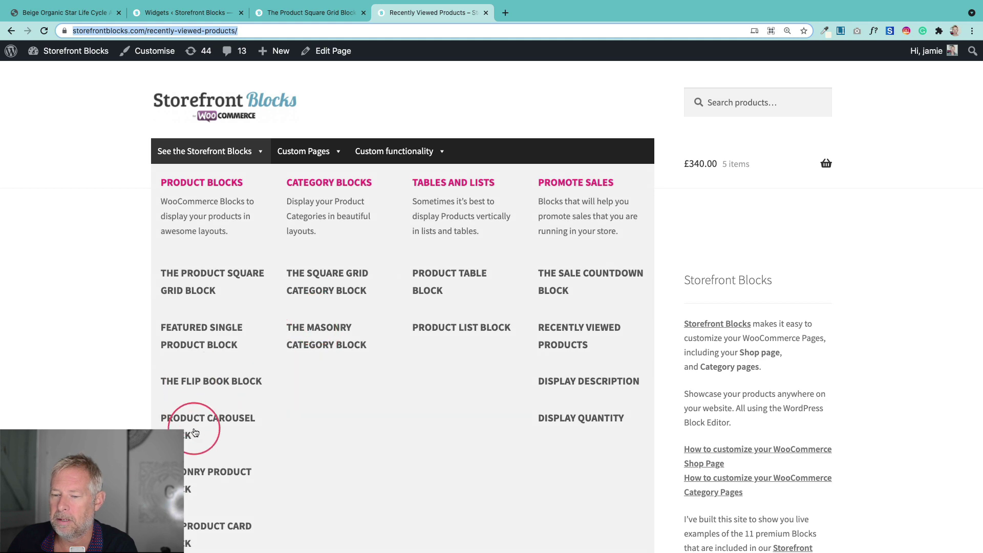
pyautogui.click(206, 273)
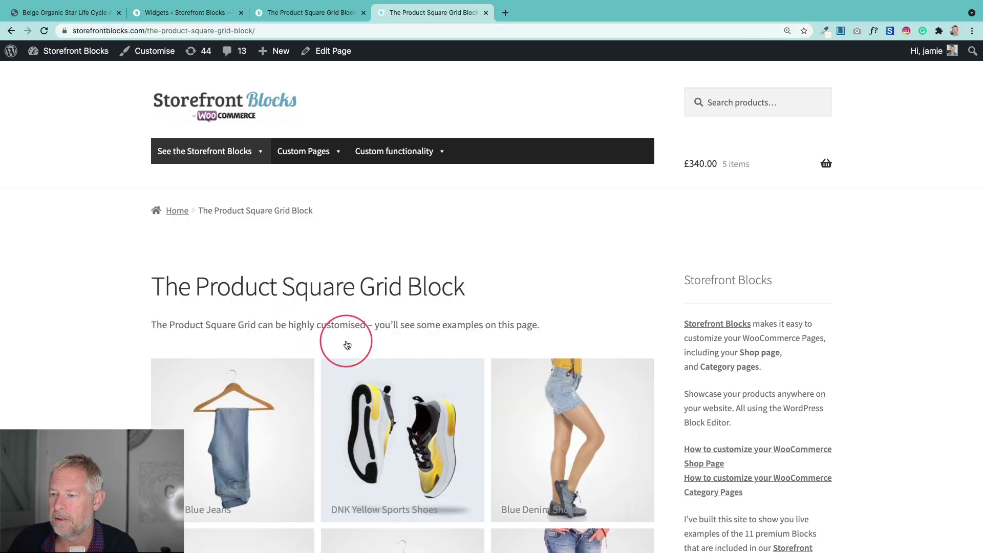
pyautogui.scroll(-5, 340, 338)
pyautogui.click(406, 198)
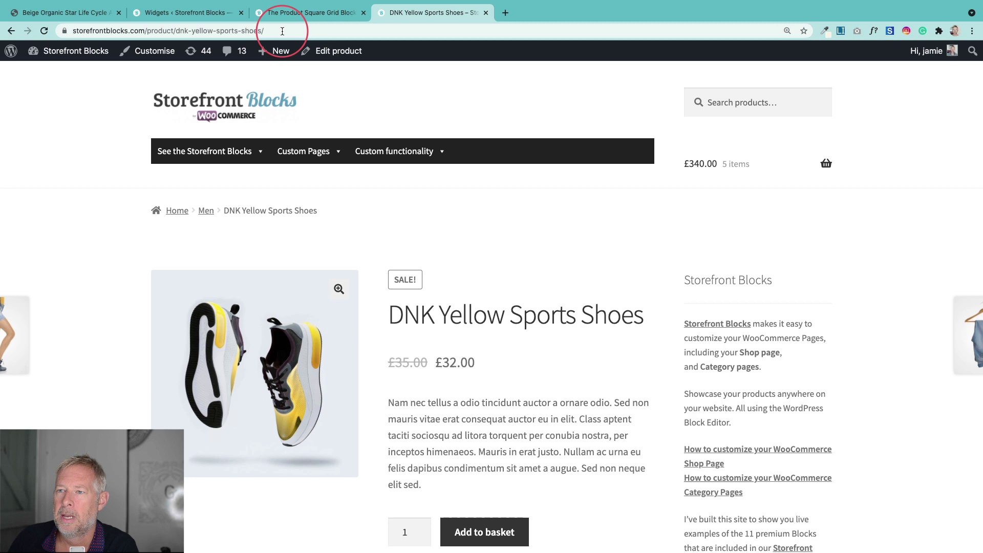
pyautogui.scroll(-3, 287, 287)
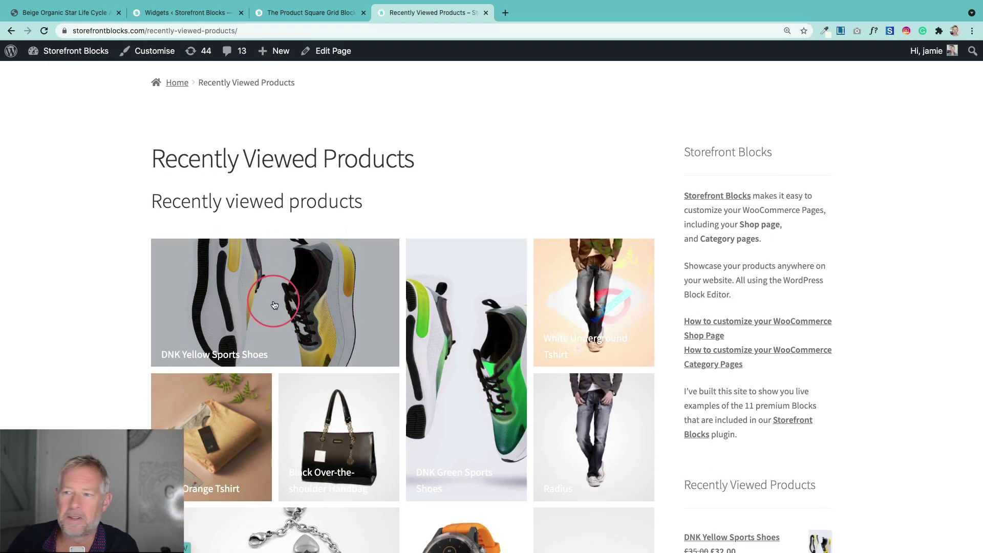
pyautogui.scroll(3, 275, 305)
# Open the recently viewed product layouts demo page and scroll through it
pyautogui.moveTo(374, 153)
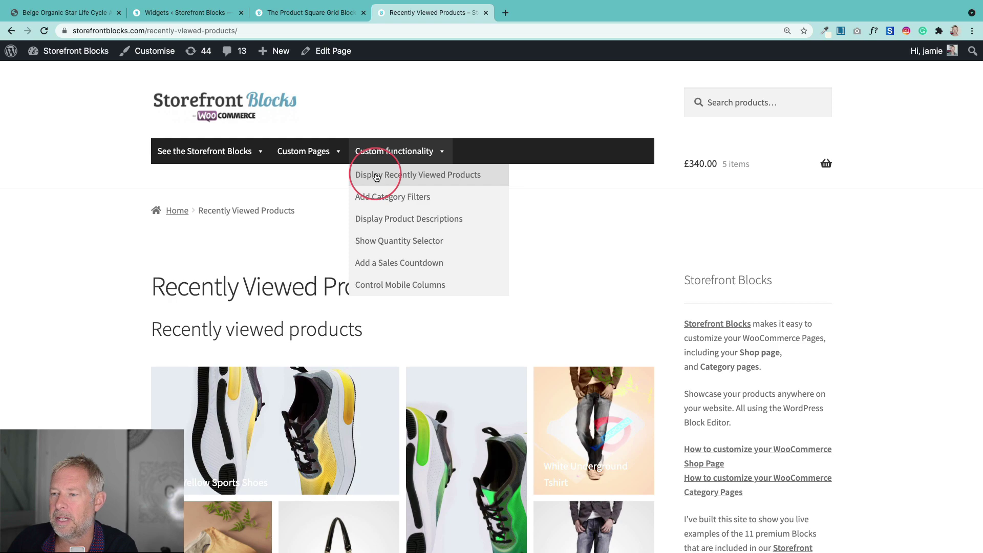
pyautogui.click(377, 177)
pyautogui.scroll(-10, 264, 310)
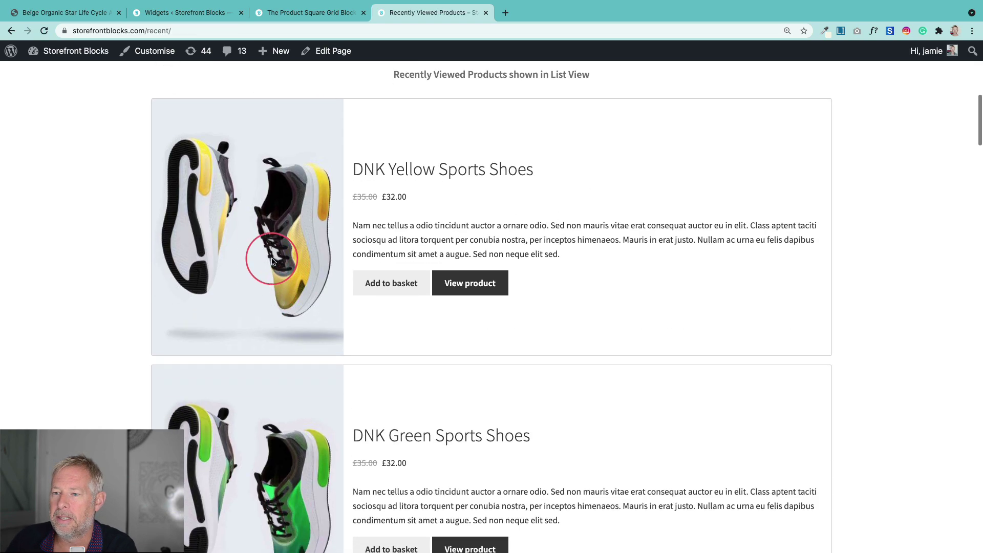
pyautogui.scroll(-20, 271, 261)
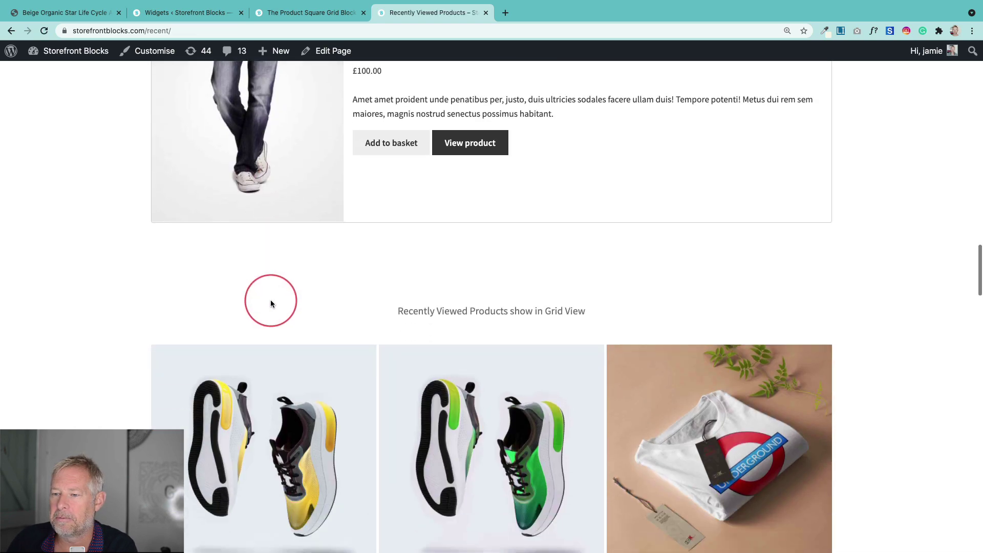
pyautogui.scroll(-5, 271, 304)
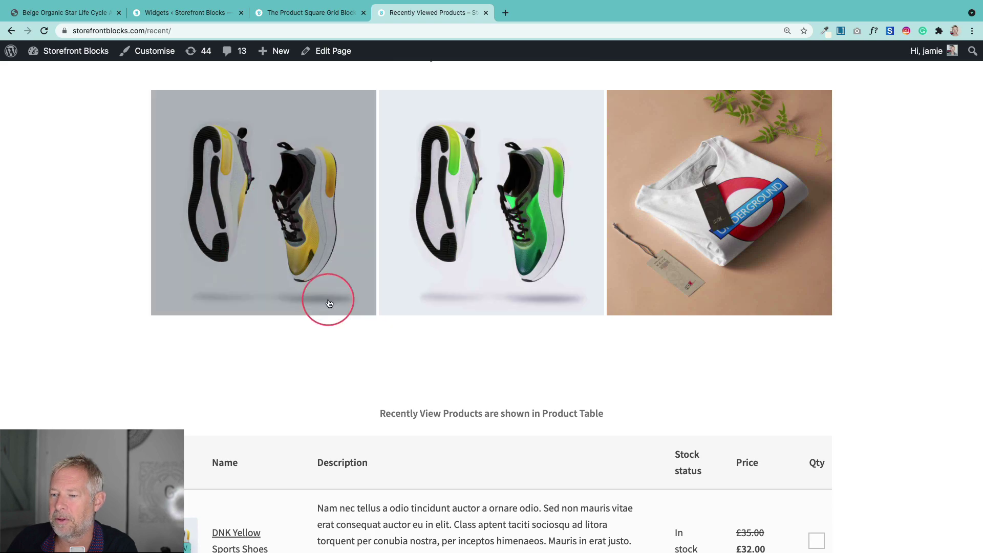
pyautogui.scroll(-6, 329, 304)
pyautogui.scroll(-17, 220, 287)
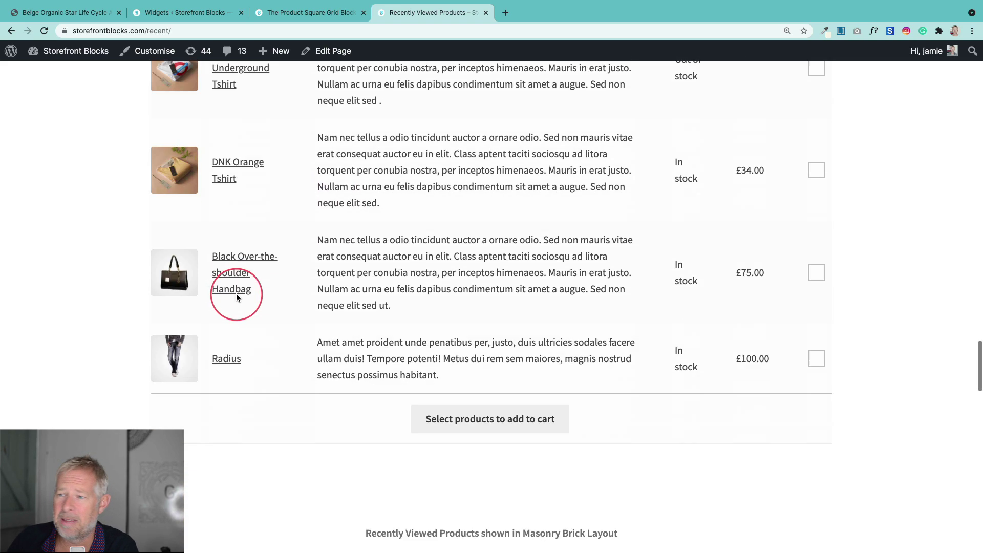
pyautogui.scroll(-4, 241, 246)
pyautogui.scroll(-9, 256, 314)
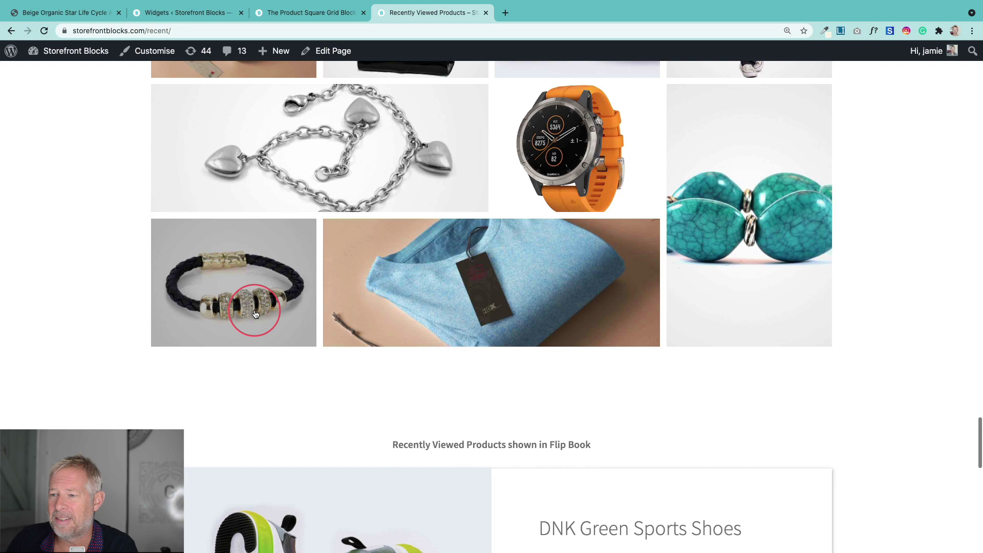
pyautogui.scroll(20, 287, 317)
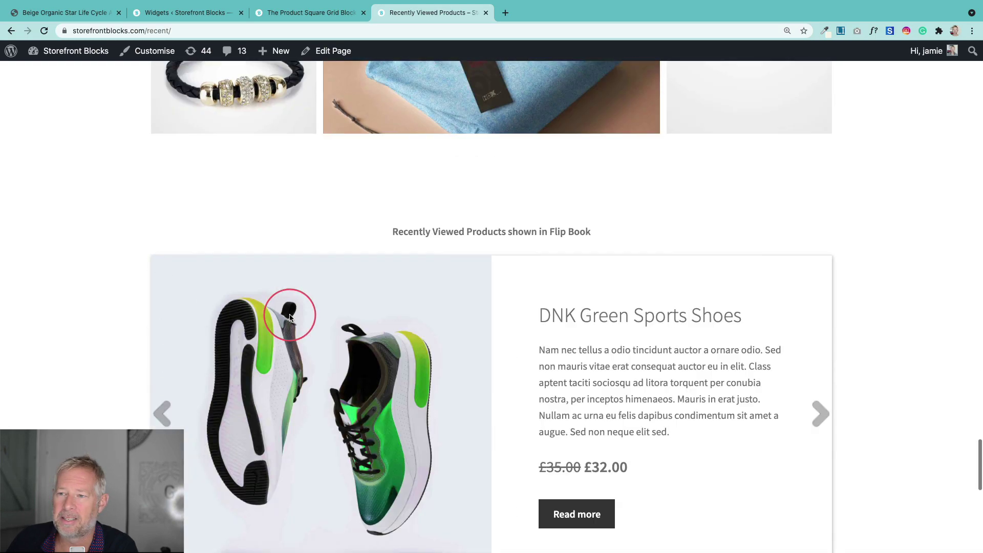
pyautogui.scroll(20, 298, 326)
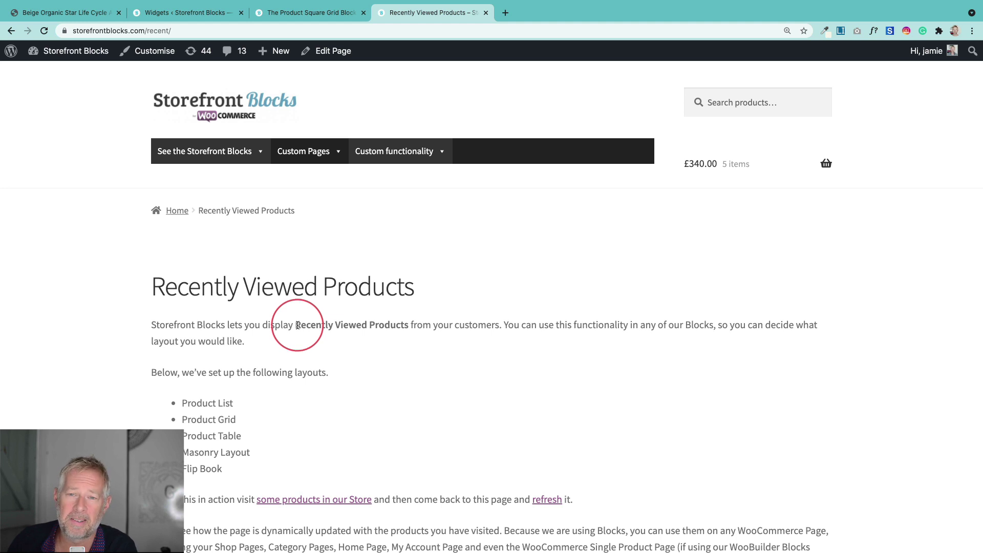
# Load storefrontblocks.com/recently-viewed-products/ in The Product Square Grid Block tab
pyautogui.click(305, 13)
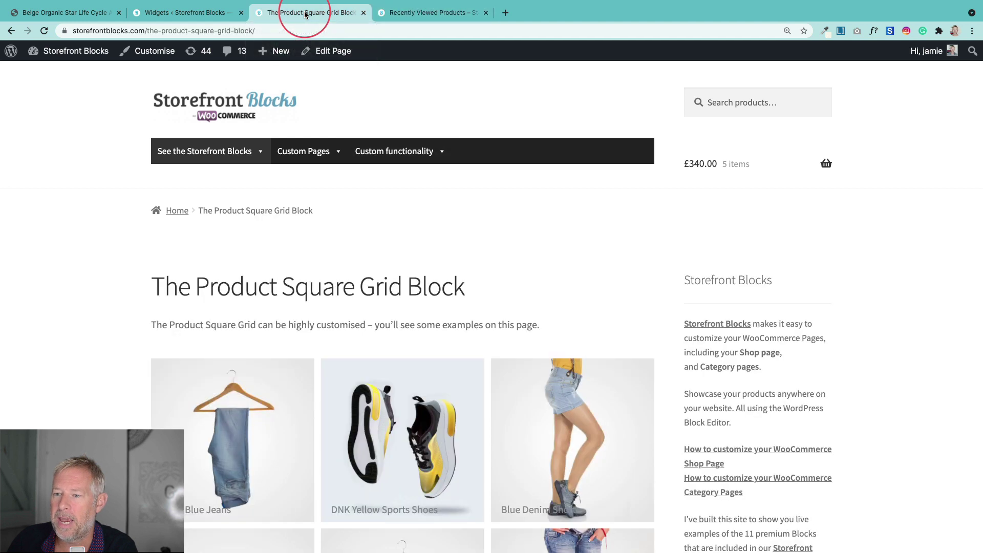
pyautogui.click(274, 32)
pyautogui.hotkey('ctrl', 'v')
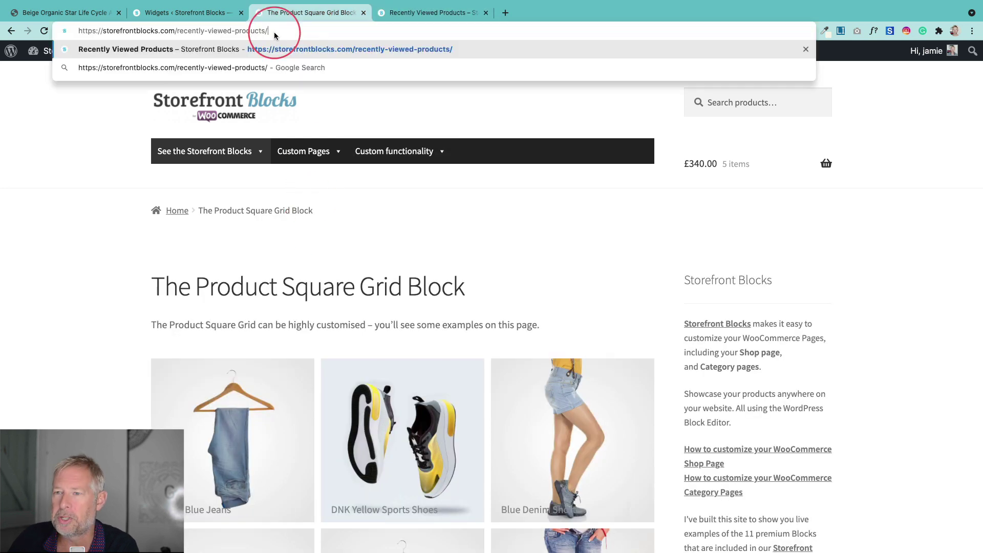
pyautogui.press('Return')
pyautogui.moveTo(276, 52)
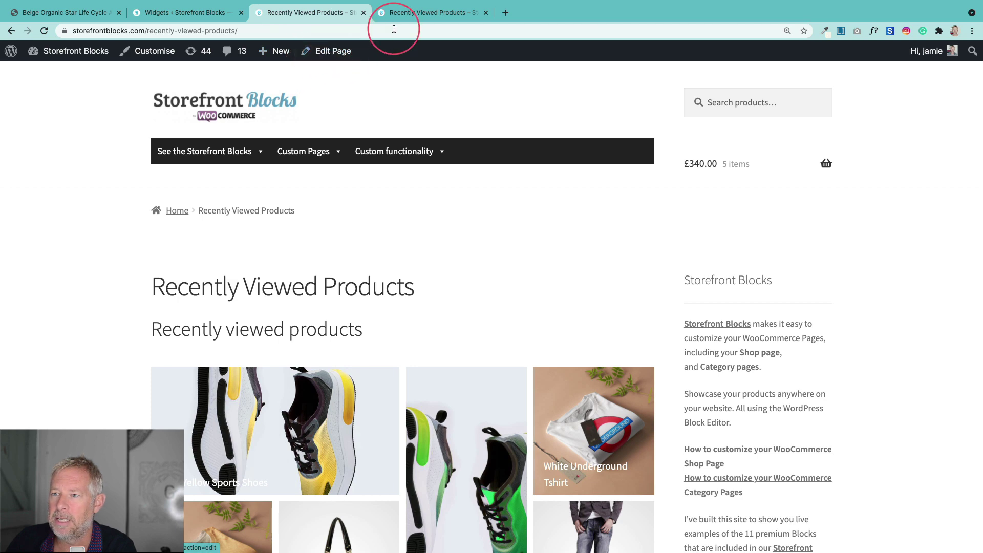
# Open the Recently Viewed Products page in the block editor and select its Product List block
pyautogui.click(410, 18)
pyautogui.scroll(-5, 353, 236)
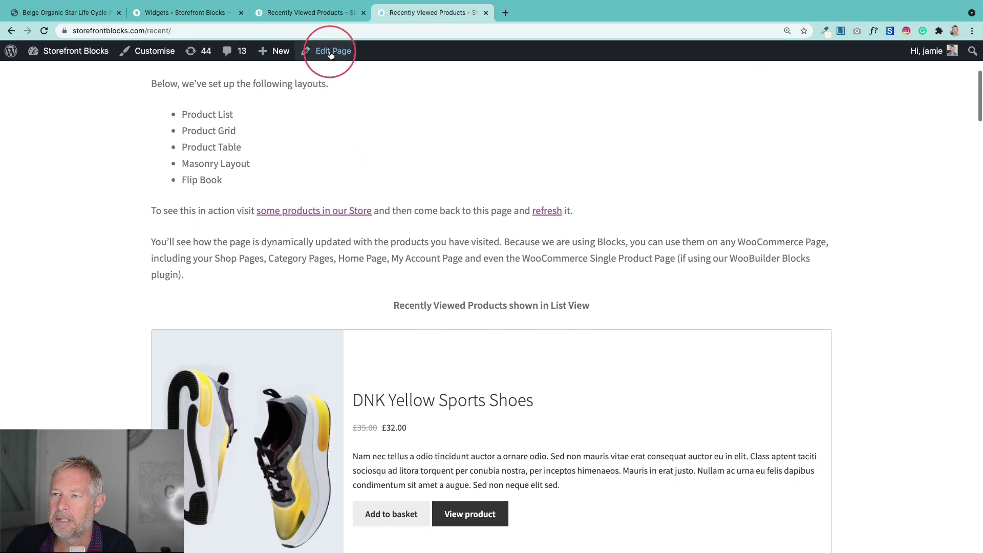
pyautogui.click(326, 51)
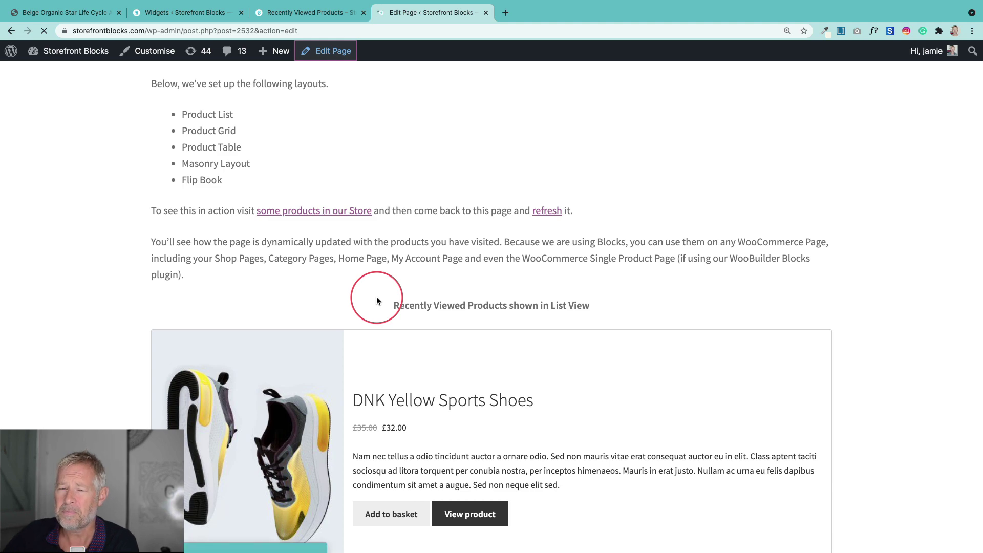
pyautogui.scroll(-7, 377, 333)
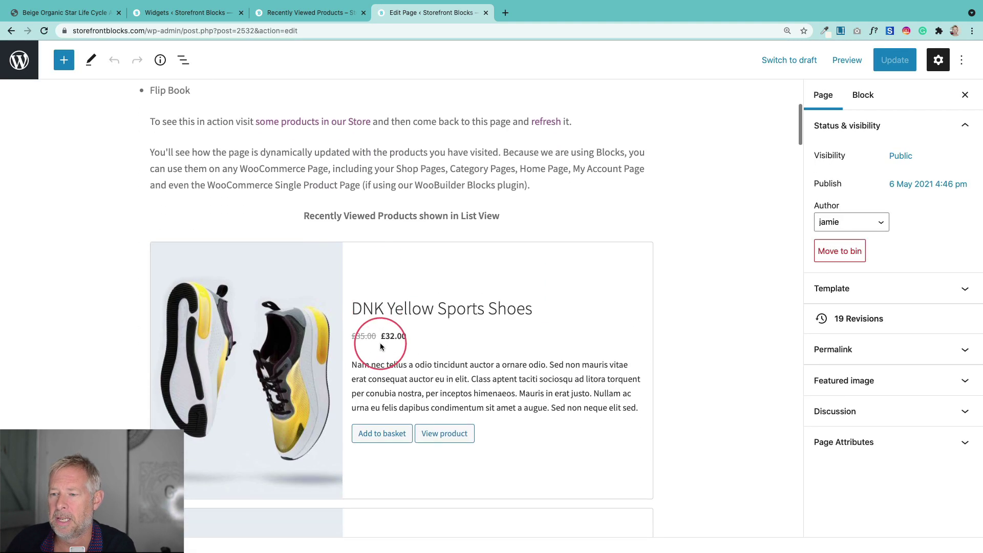
pyautogui.click(505, 257)
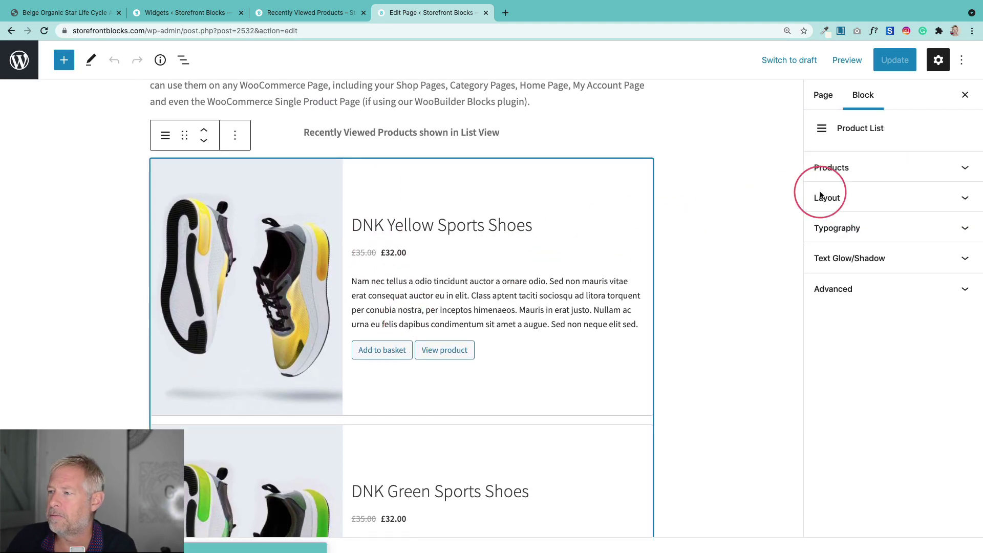
pyautogui.click(877, 167)
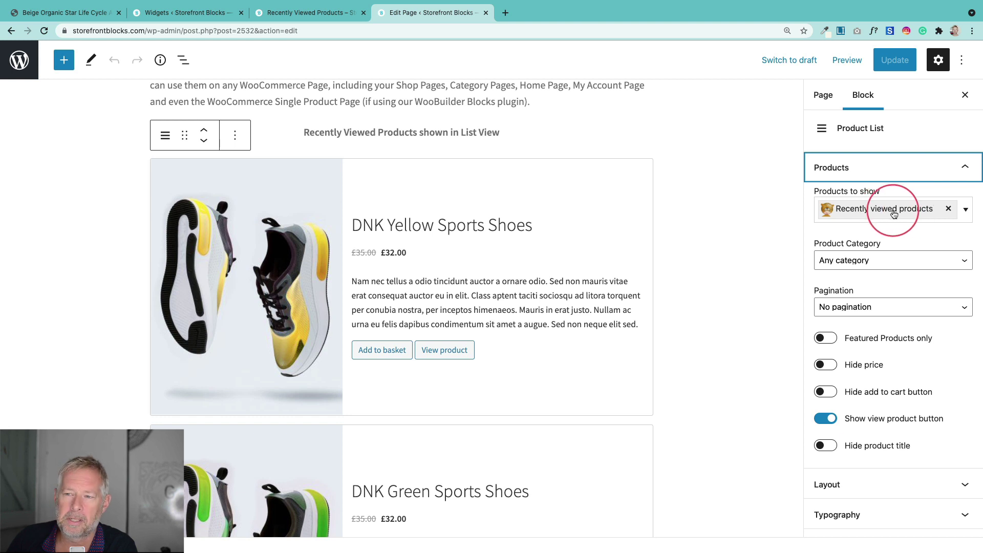
pyautogui.click(504, 201)
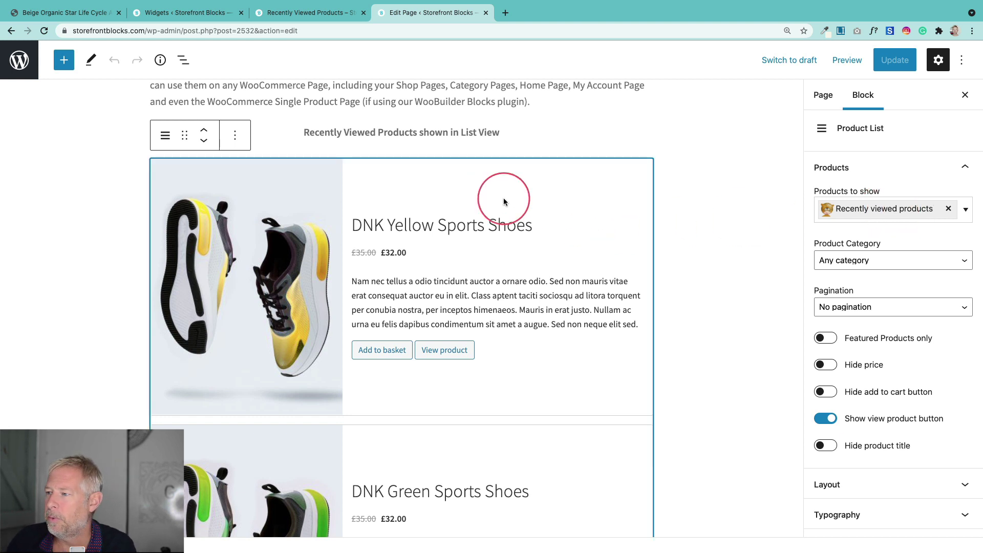
pyautogui.scroll(-2, 879, 300)
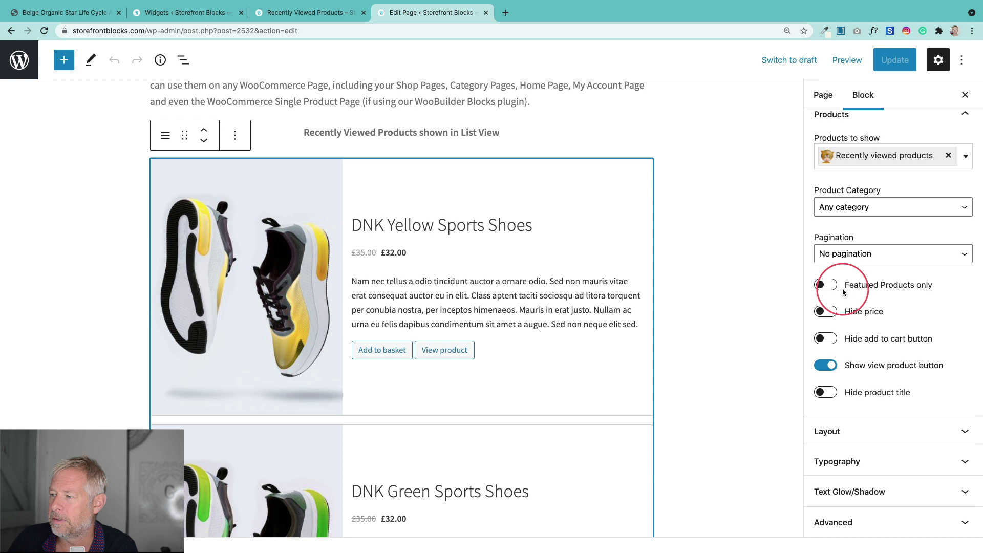
# Toggle the list's Hide price, Hide add to cart and Show view product options, leaving them unchanged
pyautogui.click(827, 312)
pyautogui.click(825, 313)
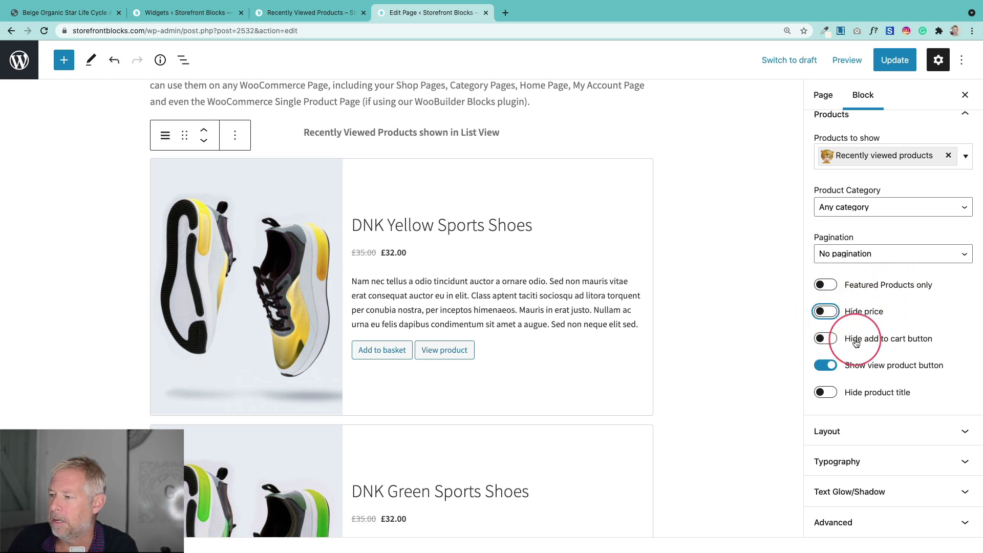
pyautogui.click(830, 340)
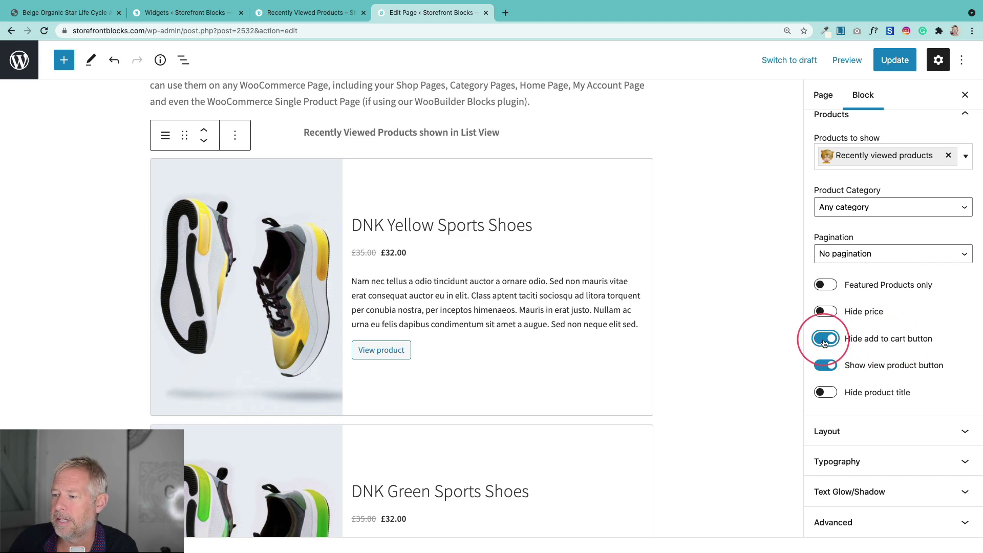
pyautogui.click(824, 342)
pyautogui.click(821, 369)
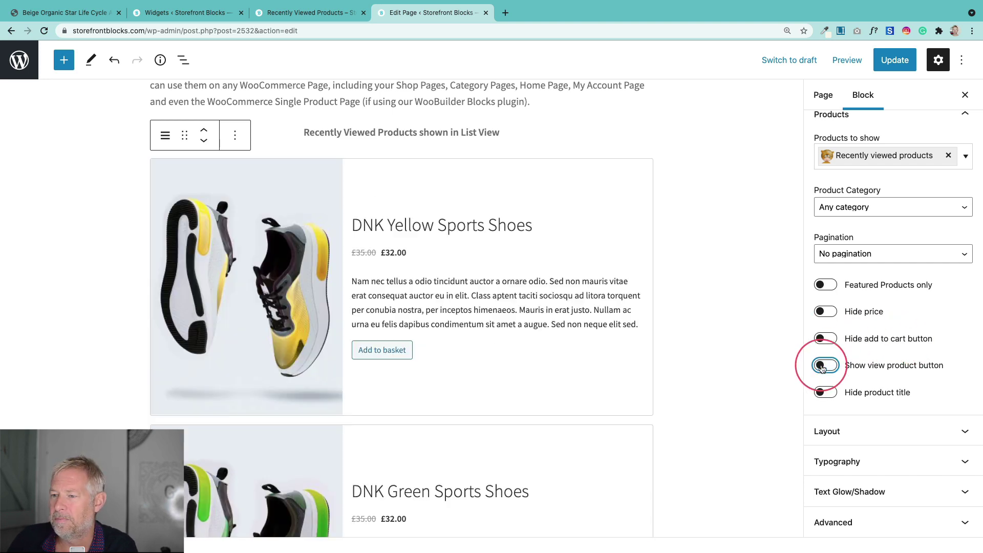
pyautogui.click(821, 367)
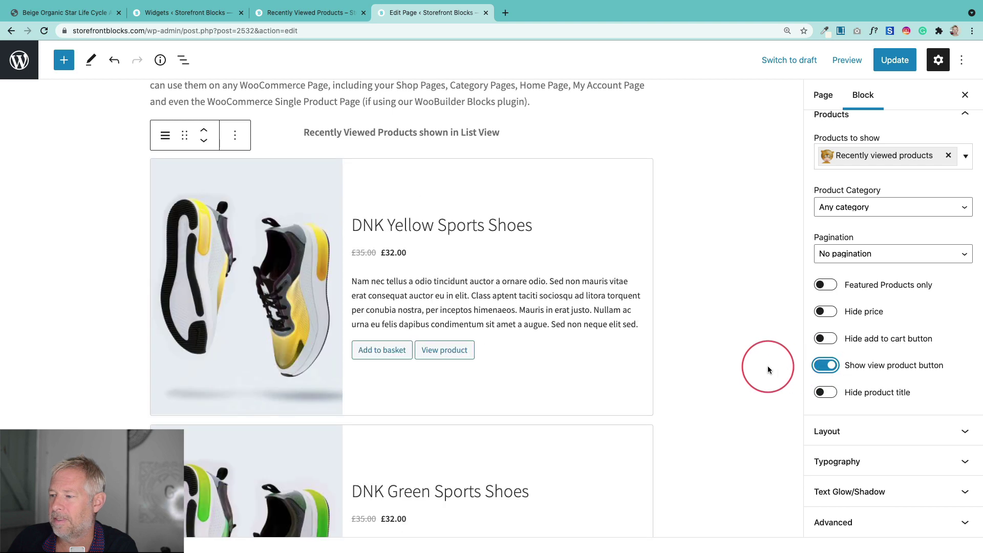
# Expand the Product List's Layout and Typography settings
pyautogui.scroll(-3, 768, 367)
pyautogui.click(863, 428)
pyautogui.scroll(-5, 863, 419)
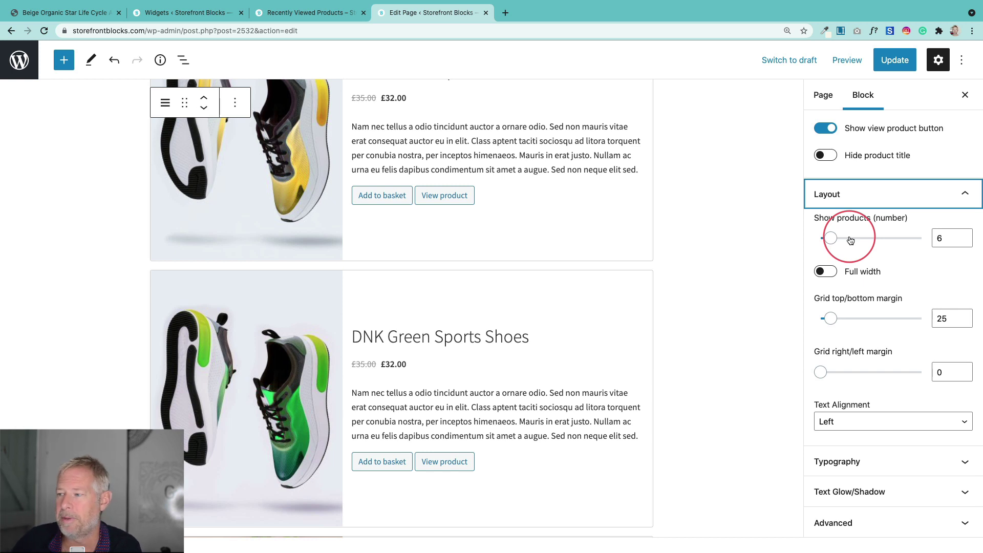
pyautogui.click(862, 460)
pyautogui.scroll(-5, 881, 450)
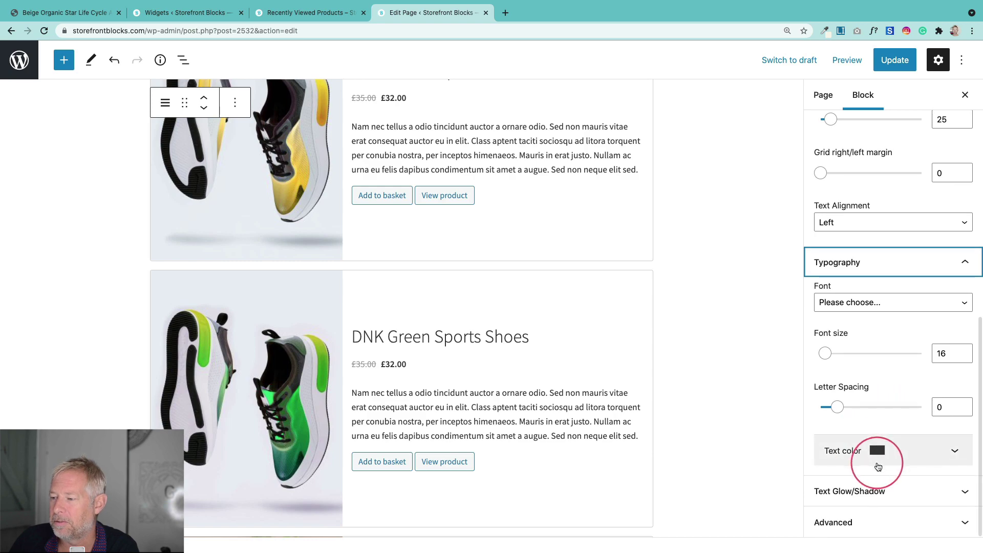
pyautogui.scroll(10, 640, 285)
pyautogui.scroll(-18, 618, 285)
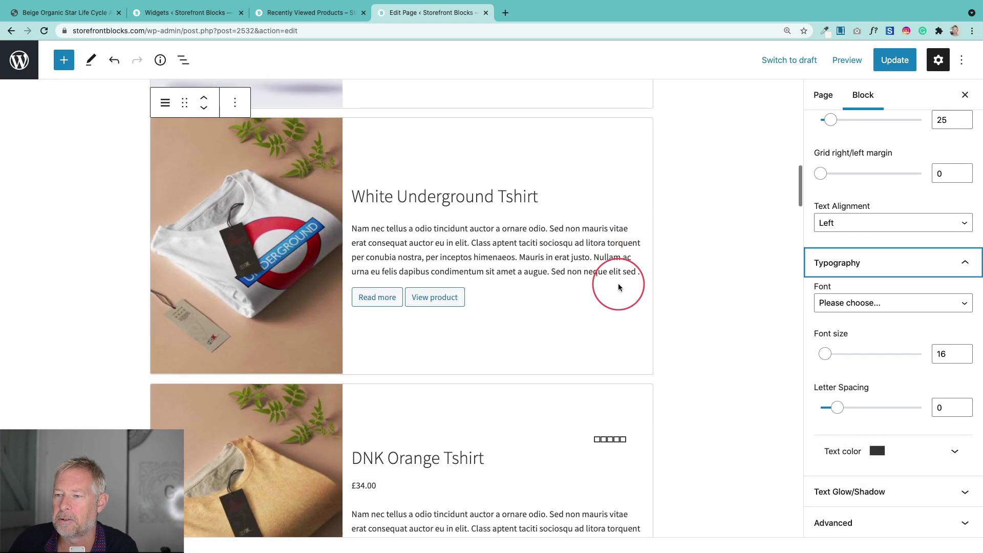
pyautogui.scroll(-20, 618, 287)
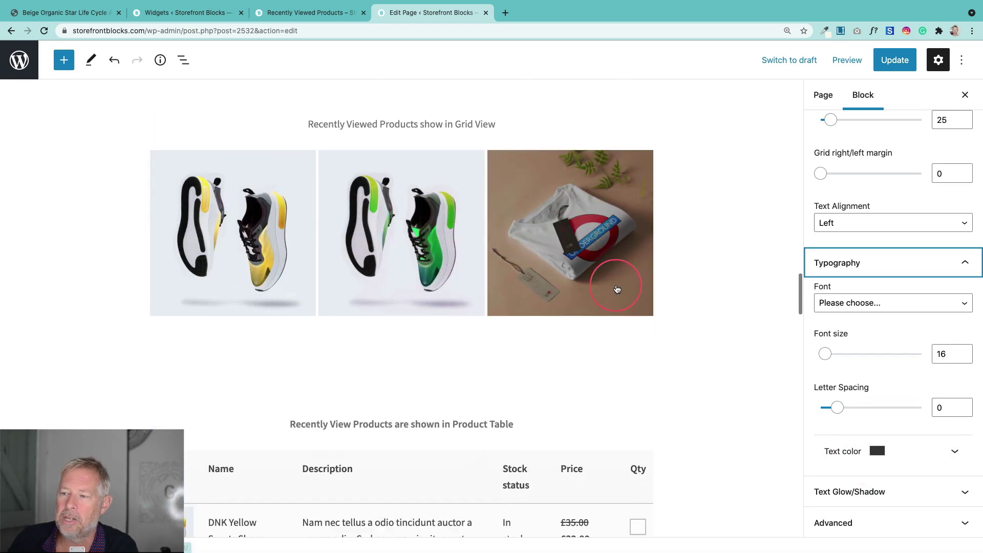
# Select the Product Square Grid block and try Full width in Layout, leaving it off
pyautogui.click(617, 289)
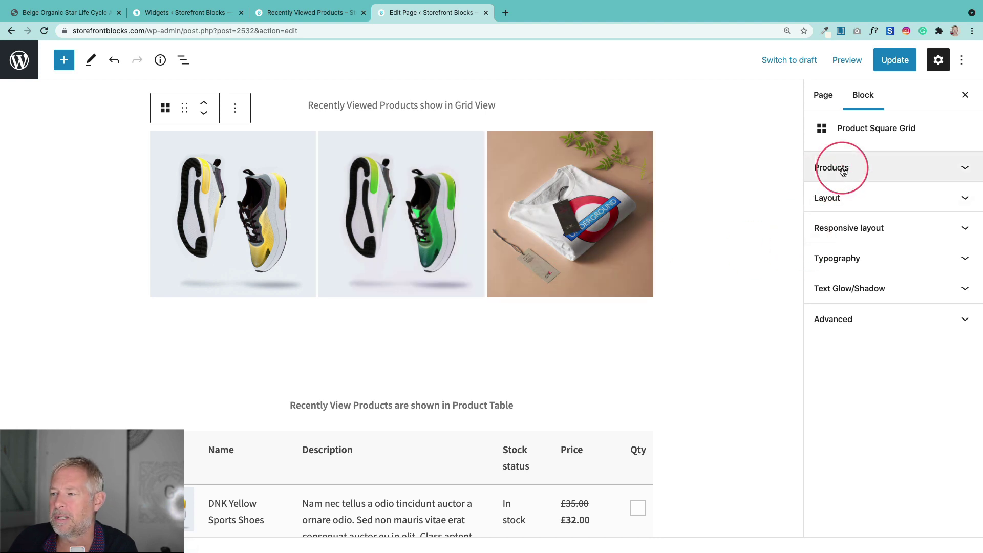
pyautogui.click(846, 197)
pyautogui.scroll(2, 846, 186)
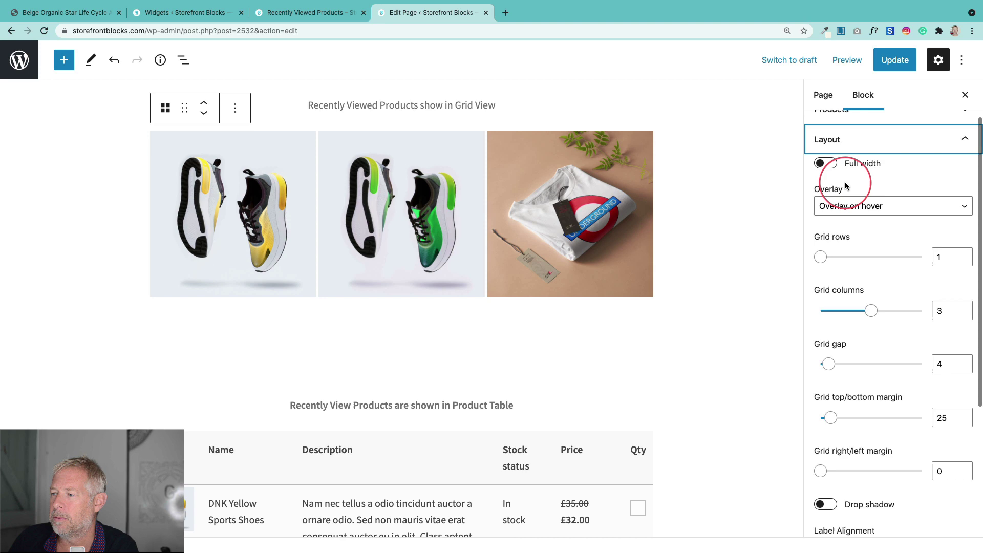
pyautogui.scroll(1, 846, 189)
pyautogui.click(825, 168)
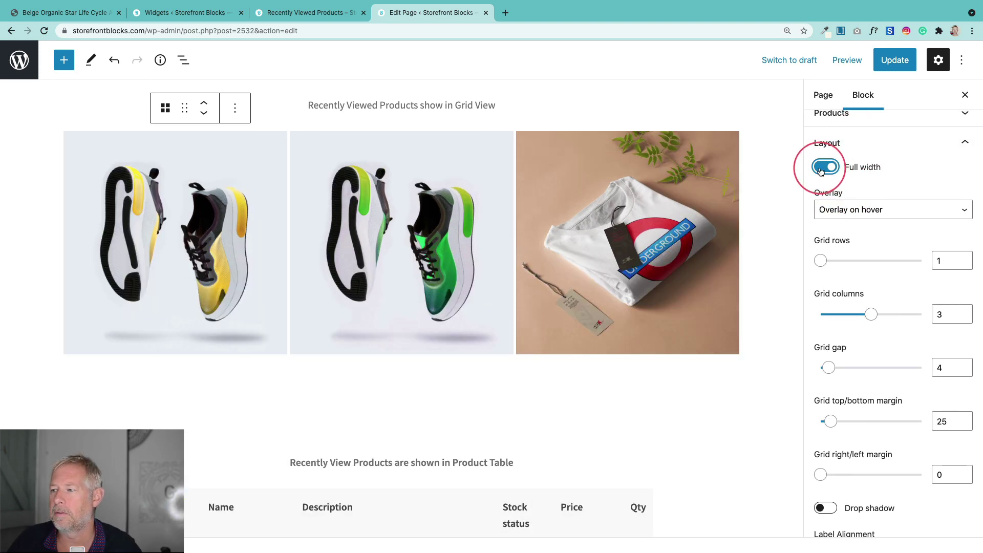
pyautogui.click(821, 171)
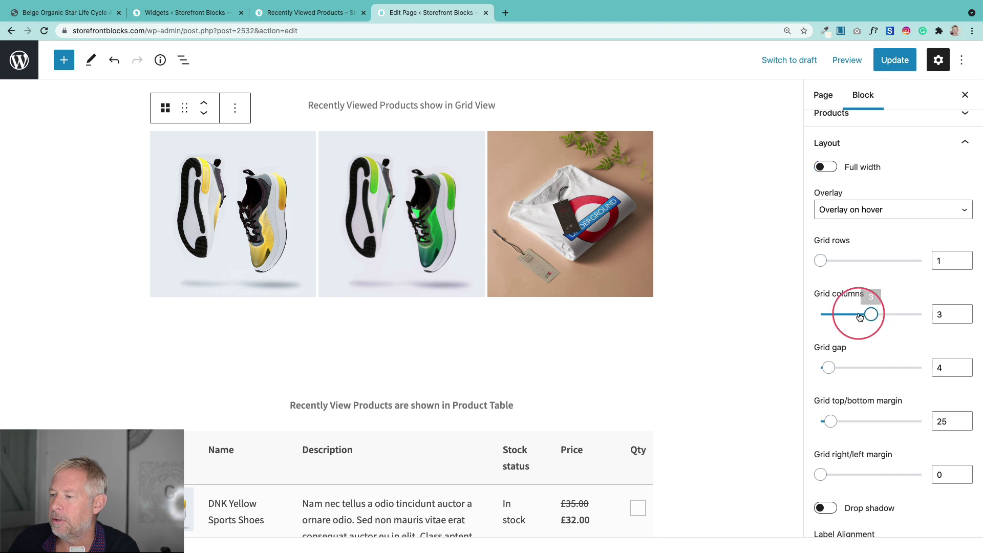
# Set the grid gap to 13, keep drop shadow off, and expand Responsive layout
pyautogui.scroll(-3, 886, 323)
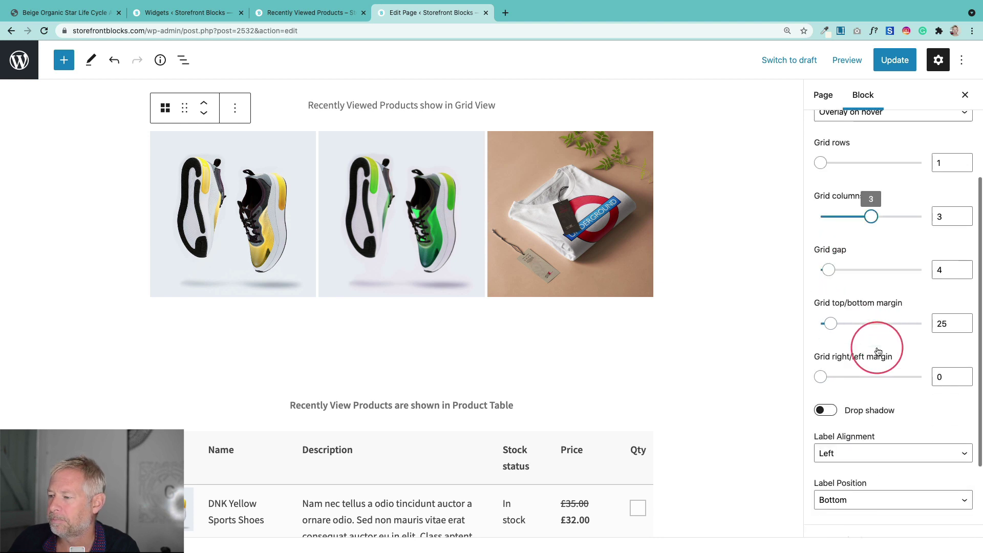
pyautogui.moveTo(829, 227)
pyautogui.mouseDown()
pyautogui.moveTo(900, 227)
pyautogui.moveTo(785, 225)
pyautogui.moveTo(922, 226)
pyautogui.moveTo(773, 237)
pyautogui.moveTo(865, 241)
pyautogui.moveTo(796, 229)
pyautogui.moveTo(845, 228)
pyautogui.moveTo(832, 240)
pyautogui.mouseUp()
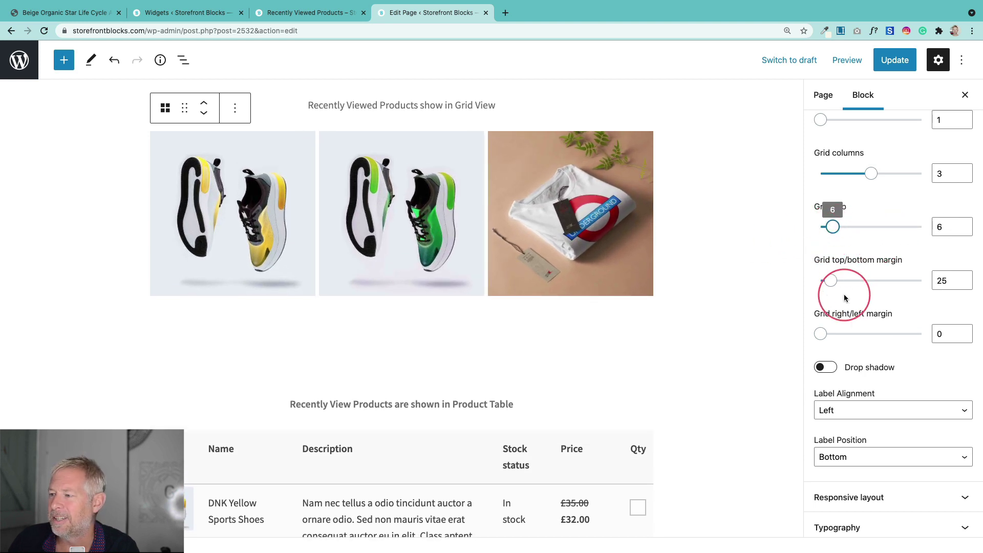
pyautogui.scroll(-2, 842, 294)
pyautogui.click(830, 302)
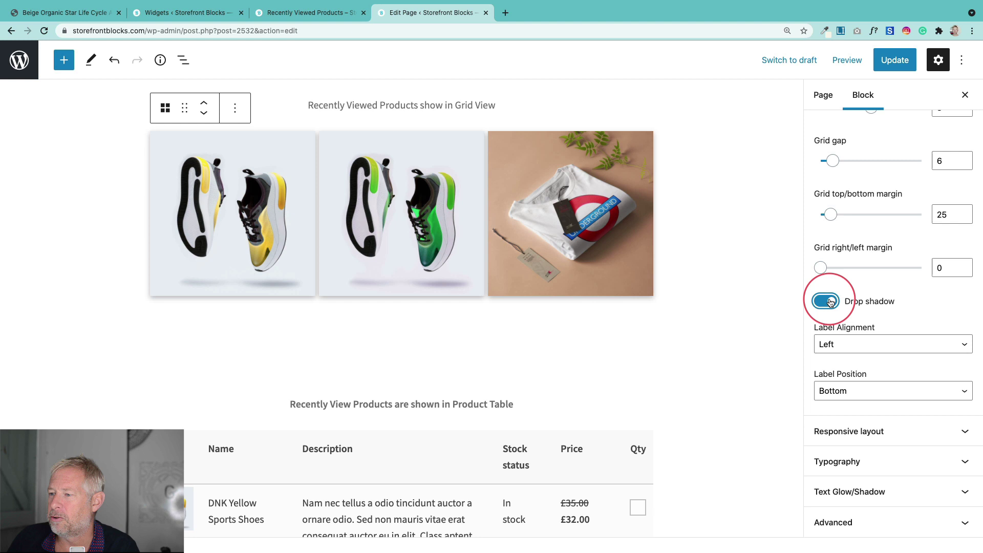
pyautogui.moveTo(832, 160); pyautogui.dragTo(848, 160)
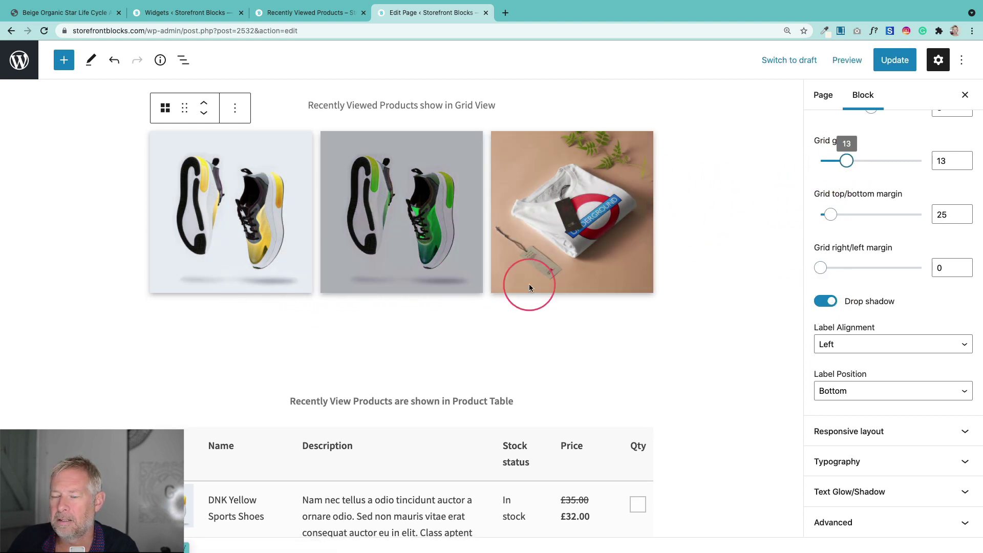
pyautogui.click(824, 301)
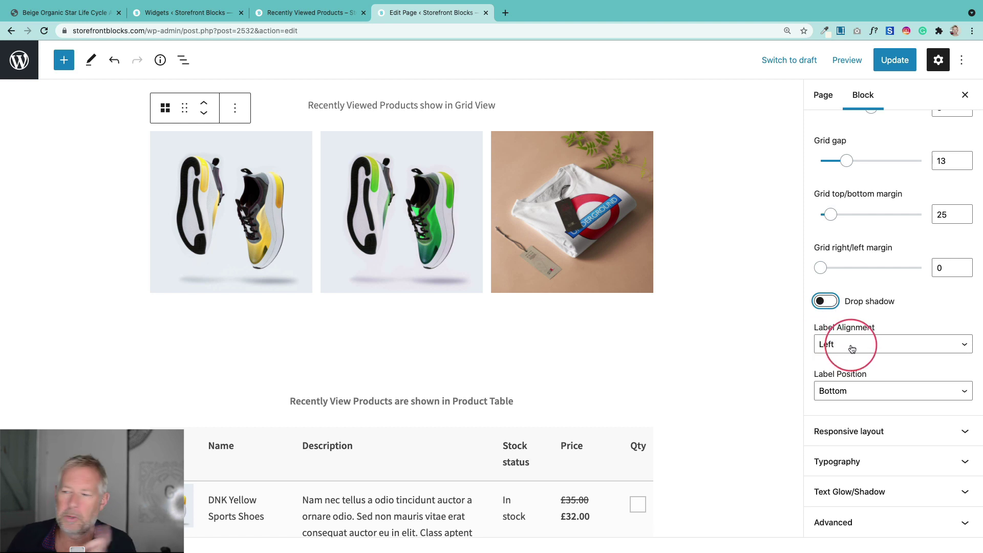
pyautogui.click(868, 433)
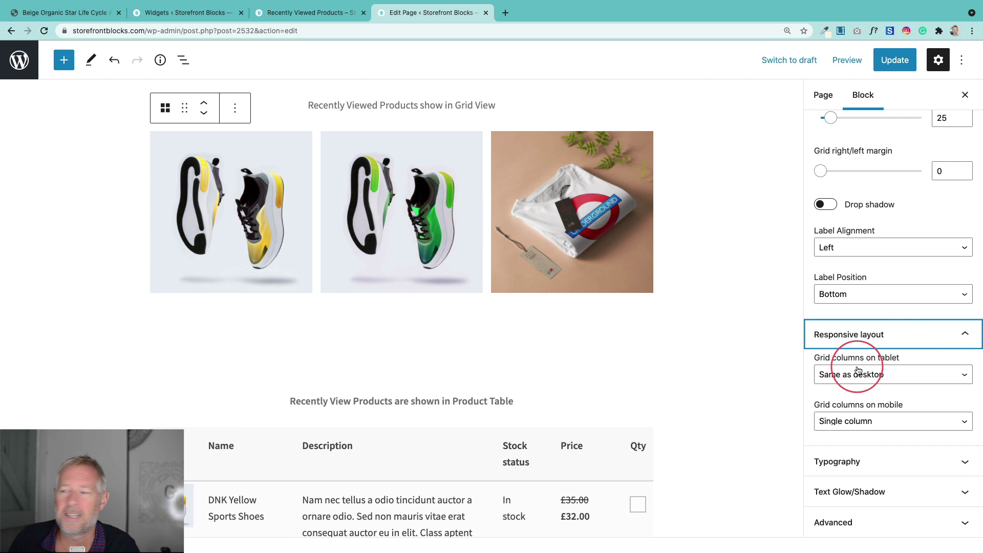
# Select the Products table block and keep its product images square
pyautogui.scroll(-4, 592, 377)
pyautogui.click(518, 342)
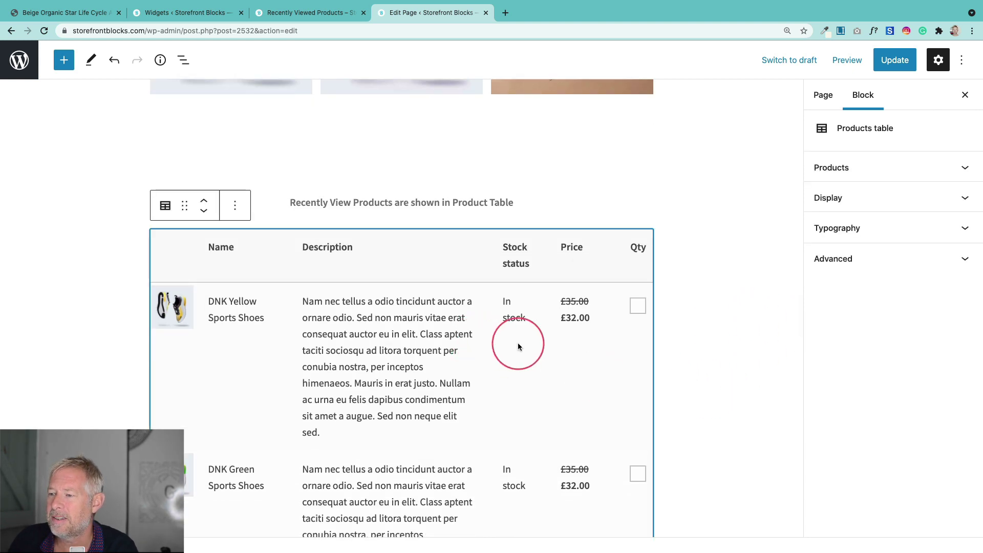
pyautogui.click(856, 174)
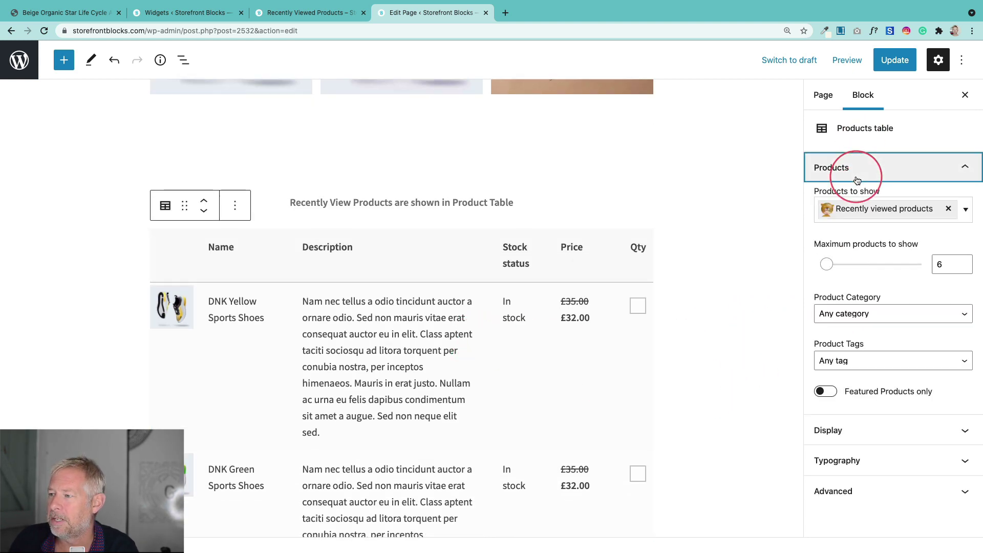
pyautogui.click(876, 431)
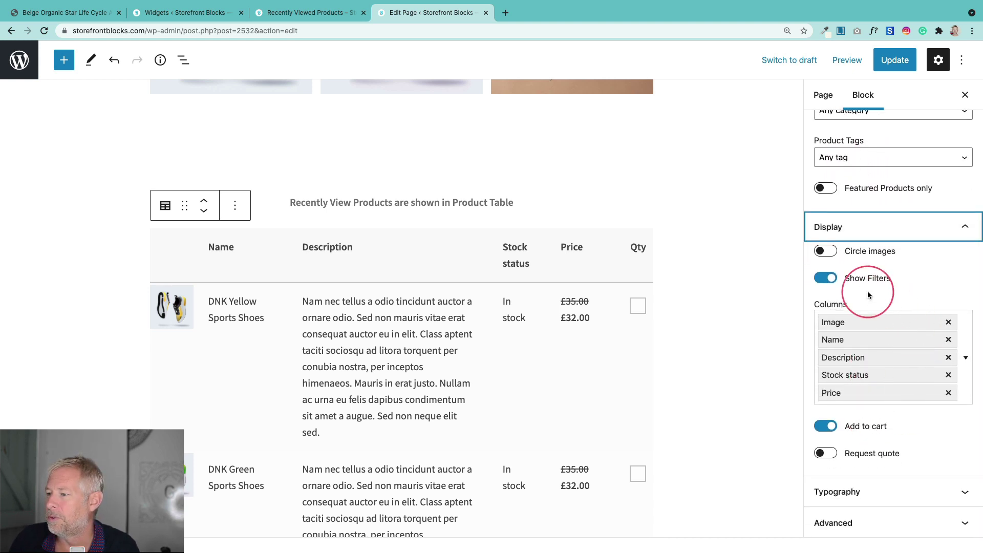
pyautogui.click(835, 254)
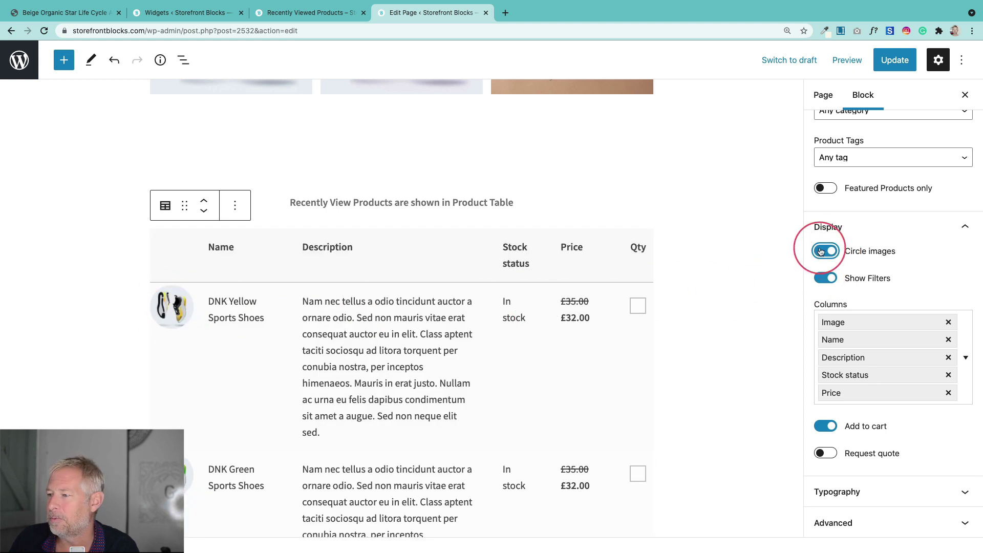
pyautogui.click(821, 251)
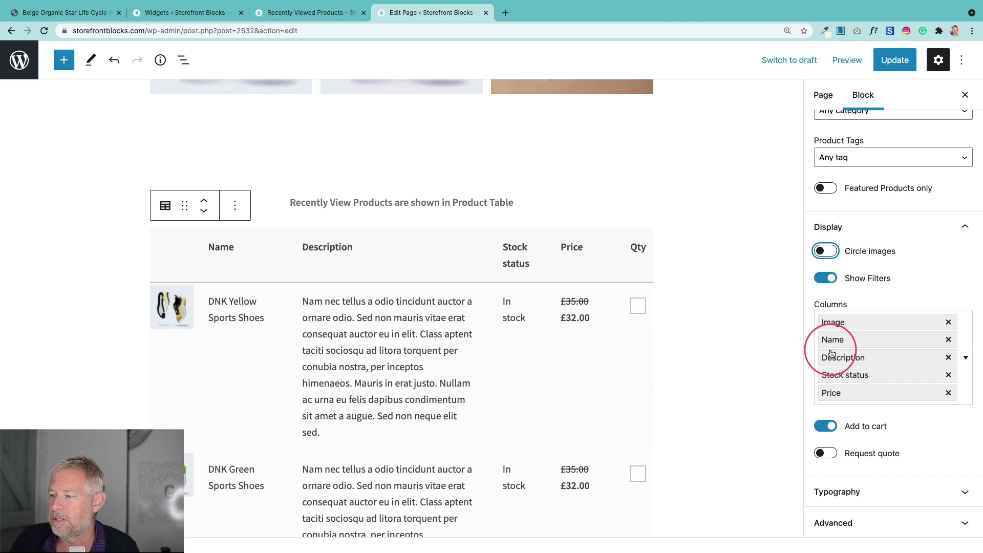
# Move Name ahead of Image, remove the Description column, and add a Rating column
pyautogui.moveTo(847, 342)
pyautogui.mouseDown()
pyautogui.moveTo(845, 315)
pyautogui.moveTo(852, 355)
pyautogui.moveTo(847, 341)
pyautogui.mouseUp()
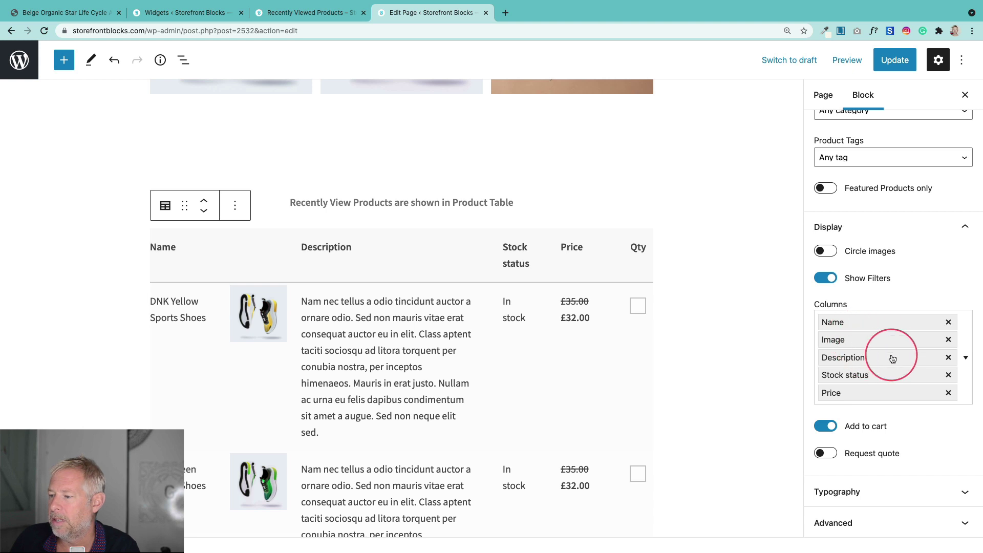
pyautogui.click(948, 357)
pyautogui.click(962, 367)
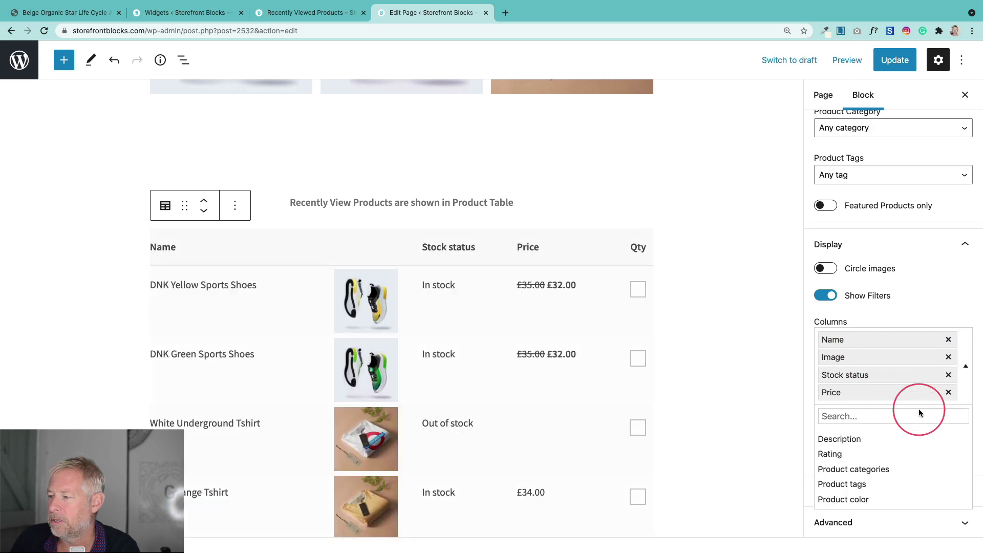
pyautogui.click(842, 460)
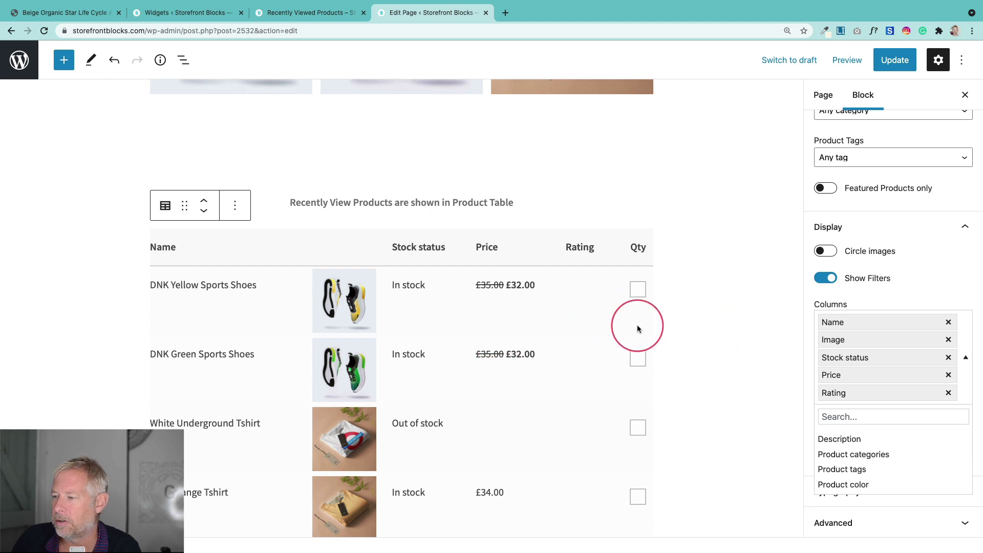
pyautogui.scroll(-4, 604, 392)
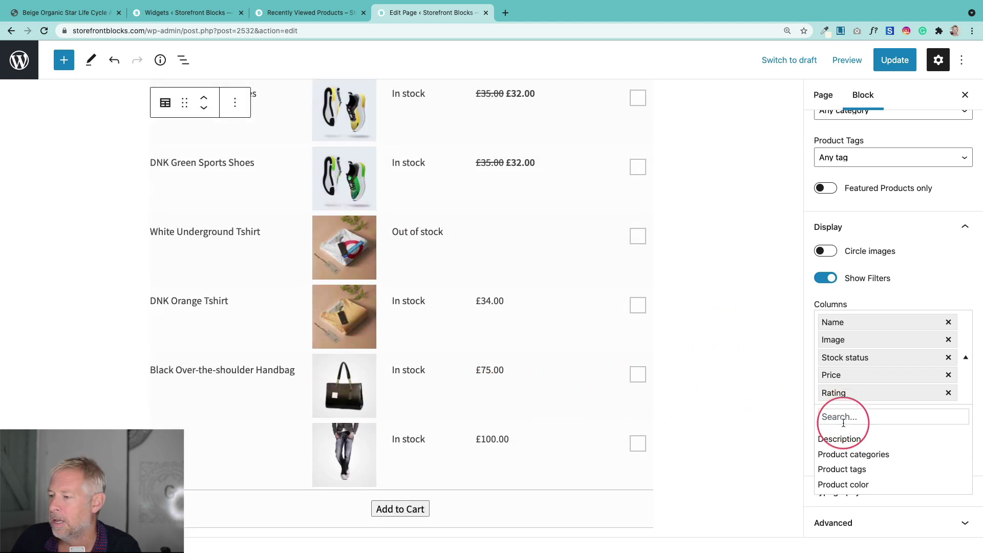
pyautogui.click(871, 226)
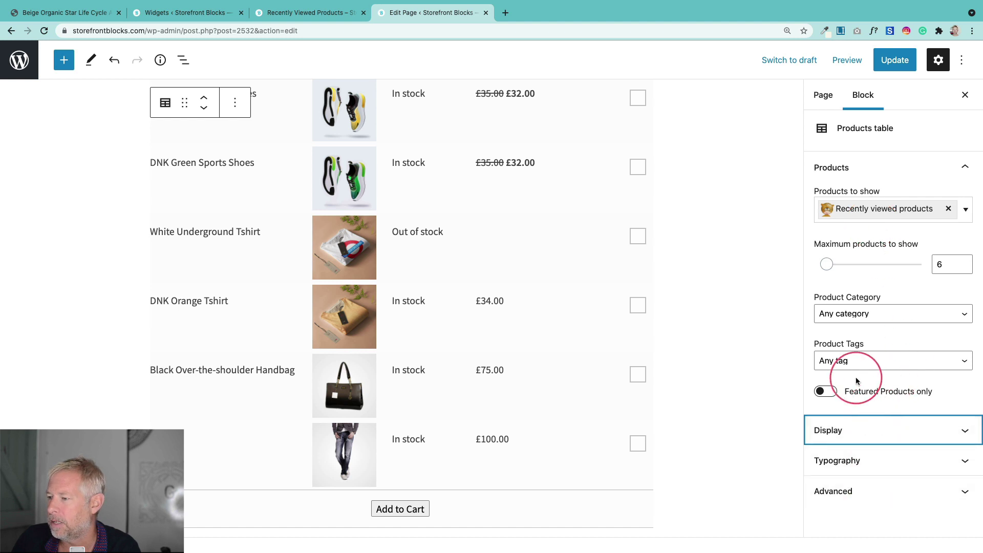
pyautogui.click(840, 168)
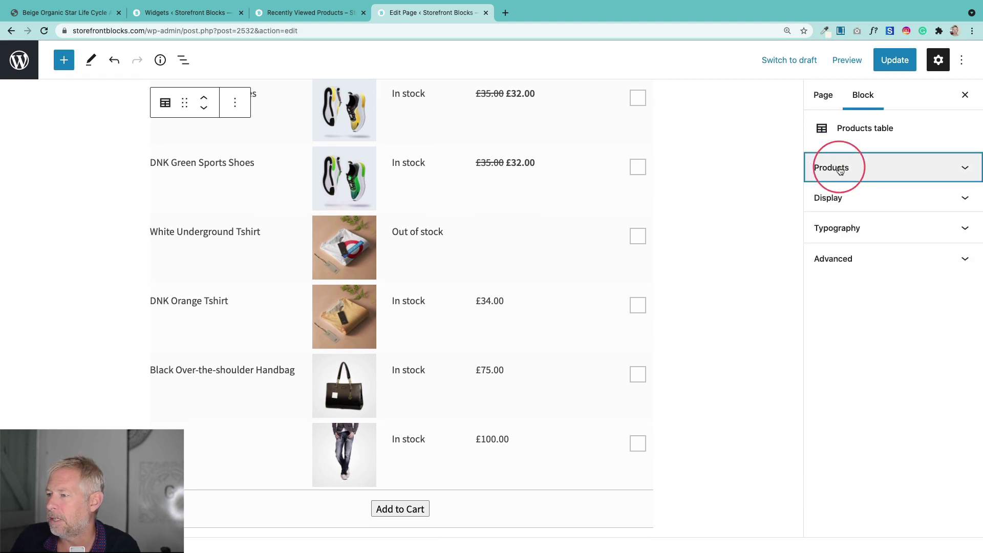
# Turn off Add to cart and turn on Request quote in the table's display options
pyautogui.click(845, 204)
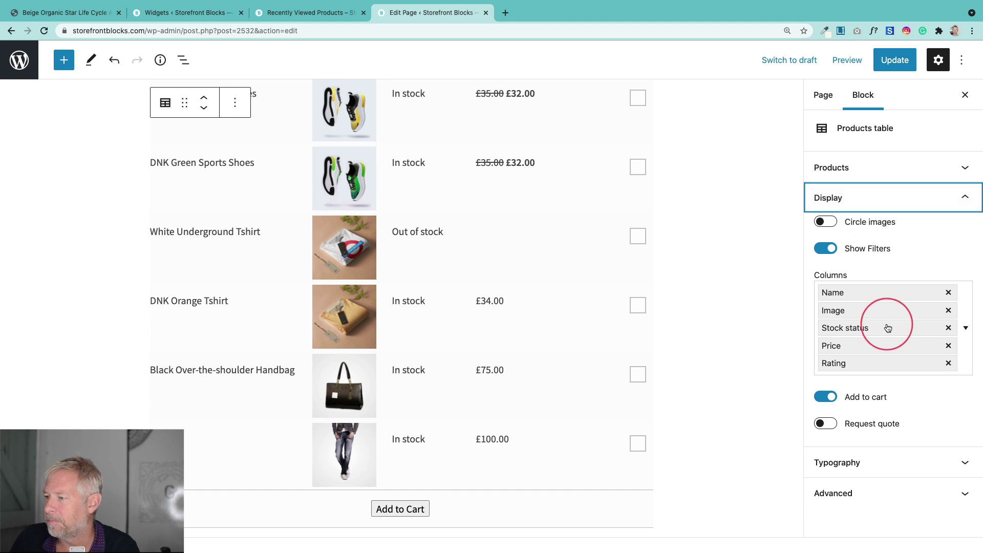
pyautogui.click(824, 399)
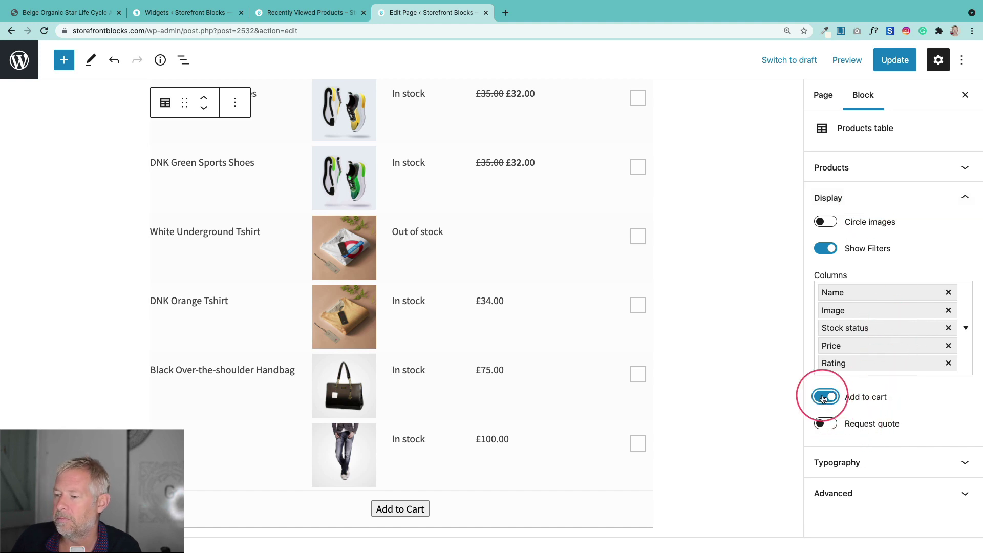
pyautogui.scroll(3, 577, 323)
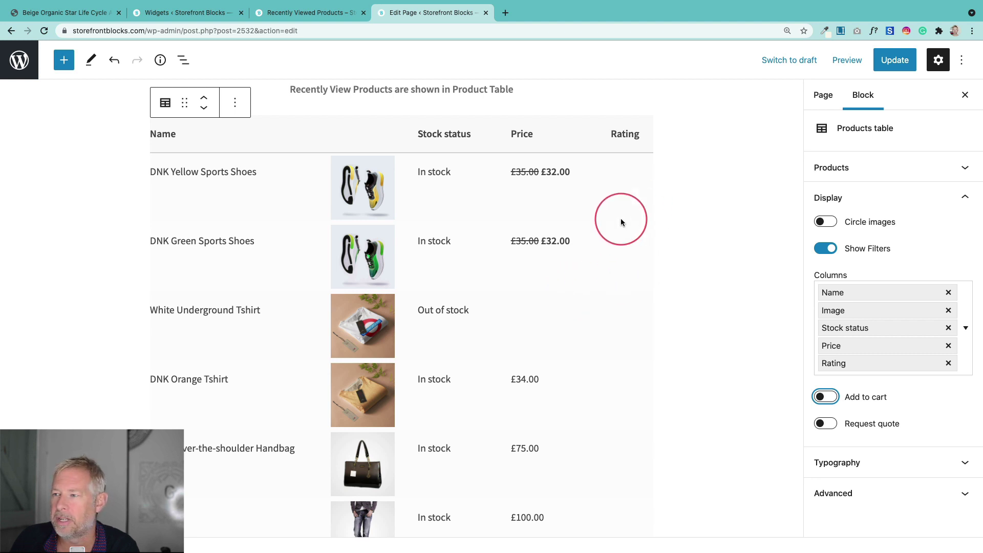
pyautogui.scroll(-3, 601, 372)
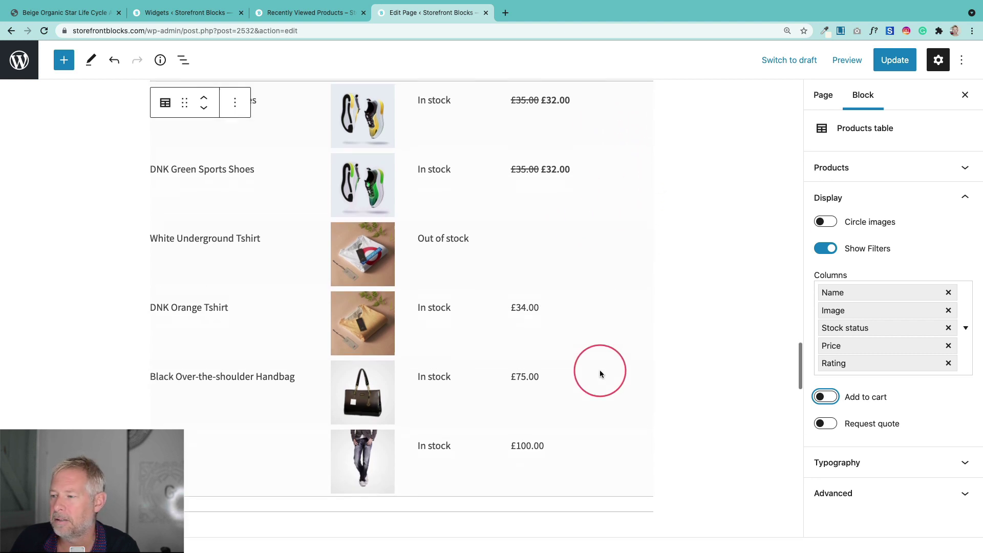
pyautogui.click(827, 423)
pyautogui.scroll(-3, 512, 409)
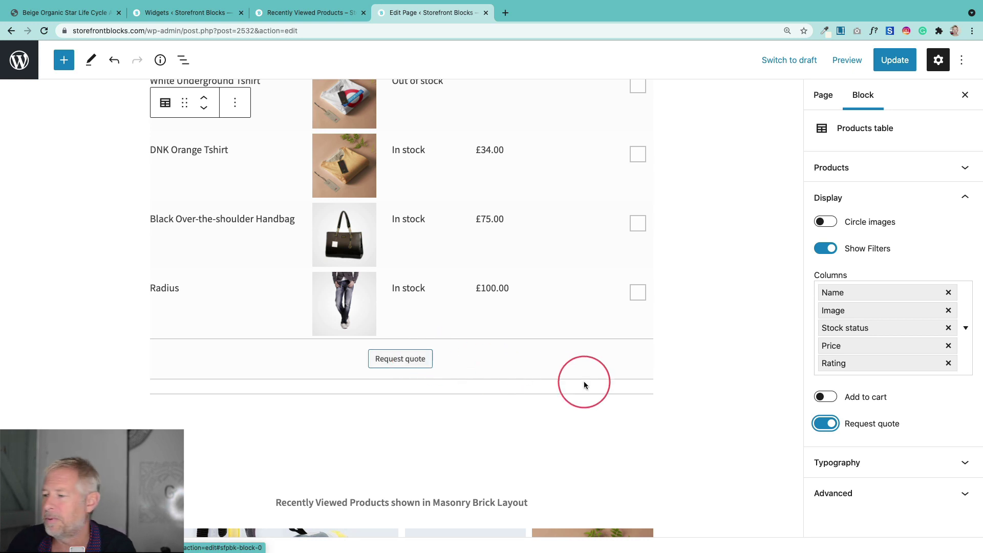
pyautogui.scroll(-5, 588, 414)
pyautogui.scroll(3, 592, 418)
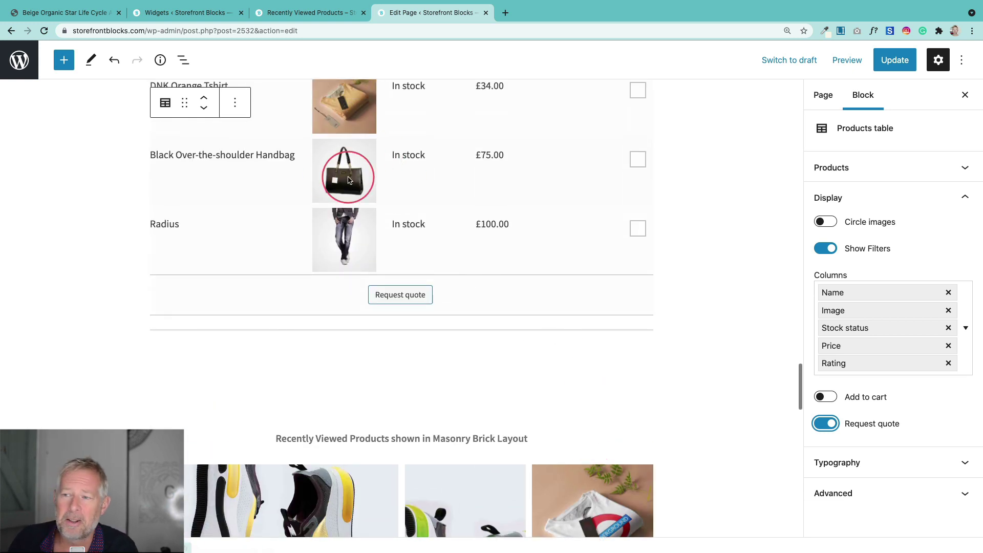
pyautogui.scroll(-5, 397, 285)
pyautogui.scroll(-2, 408, 368)
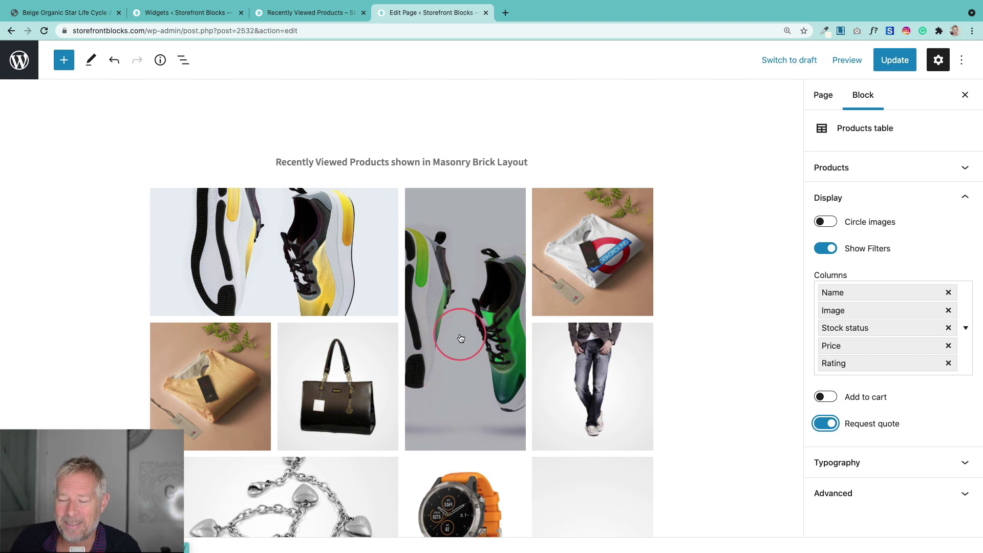
# Set the Masonry Product Grid's layout to grid gap 2 and grid row height 130
pyautogui.click(462, 334)
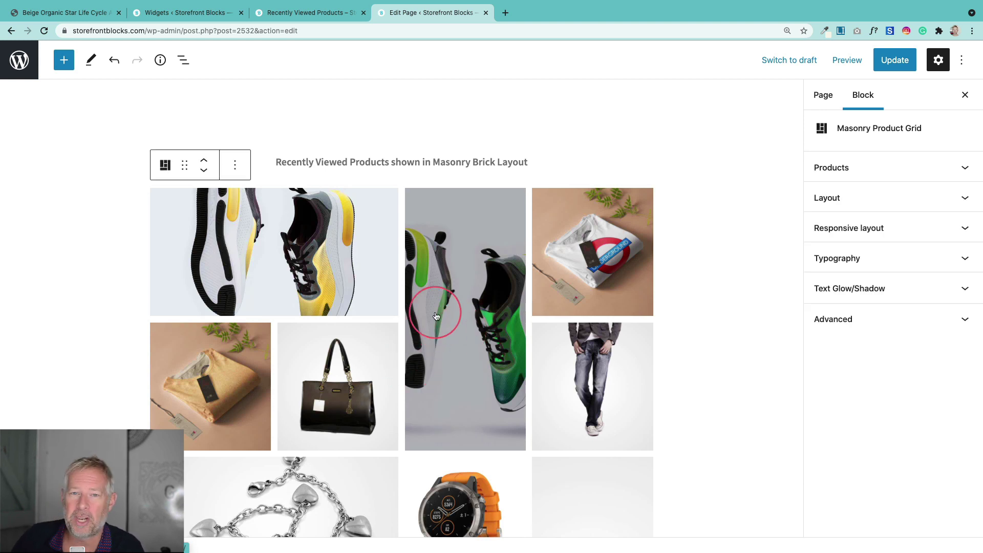
pyautogui.scroll(-2, 436, 316)
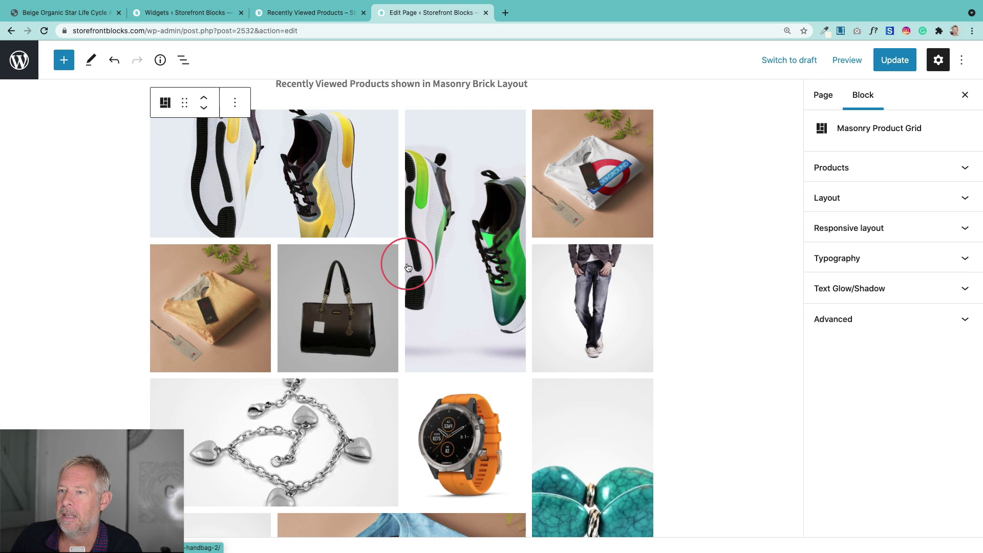
pyautogui.click(852, 200)
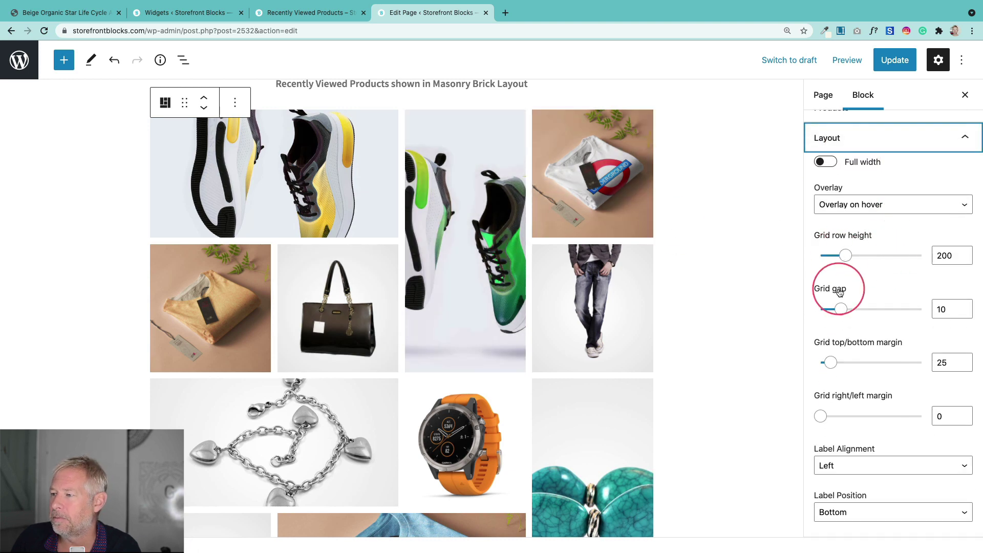
pyautogui.moveTo(845, 314); pyautogui.dragTo(825, 311)
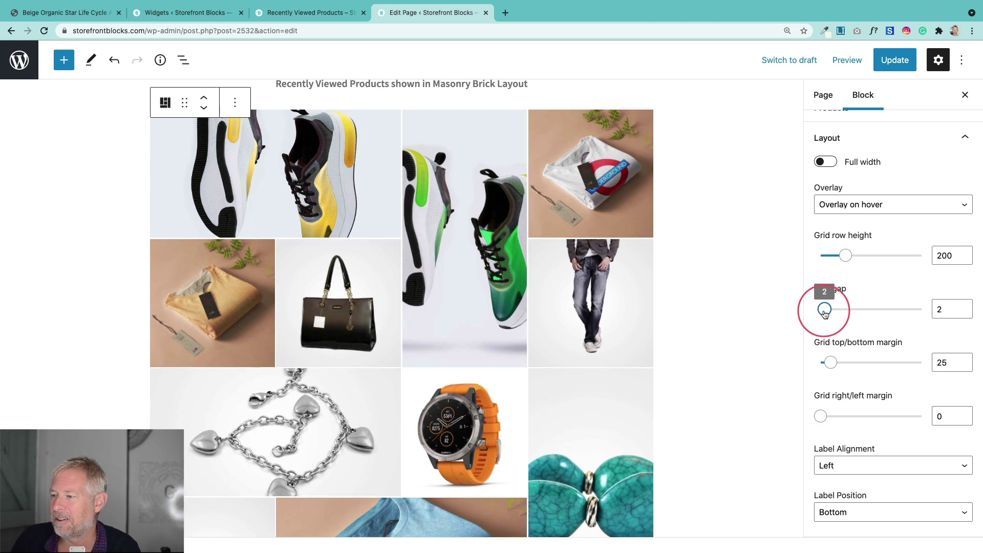
pyautogui.moveTo(855, 260); pyautogui.dragTo(828, 255)
pyautogui.scroll(-3, 869, 354)
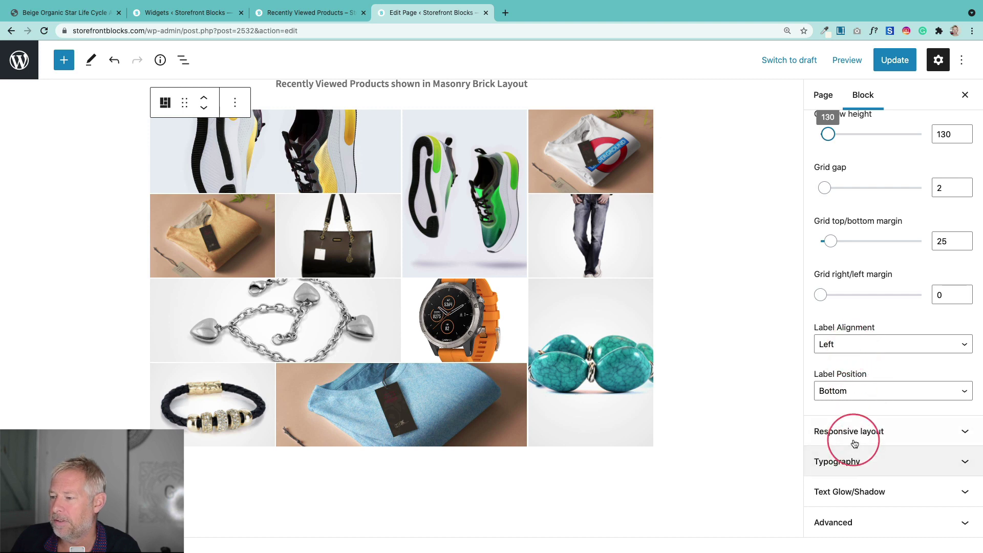
pyautogui.scroll(-5, 713, 383)
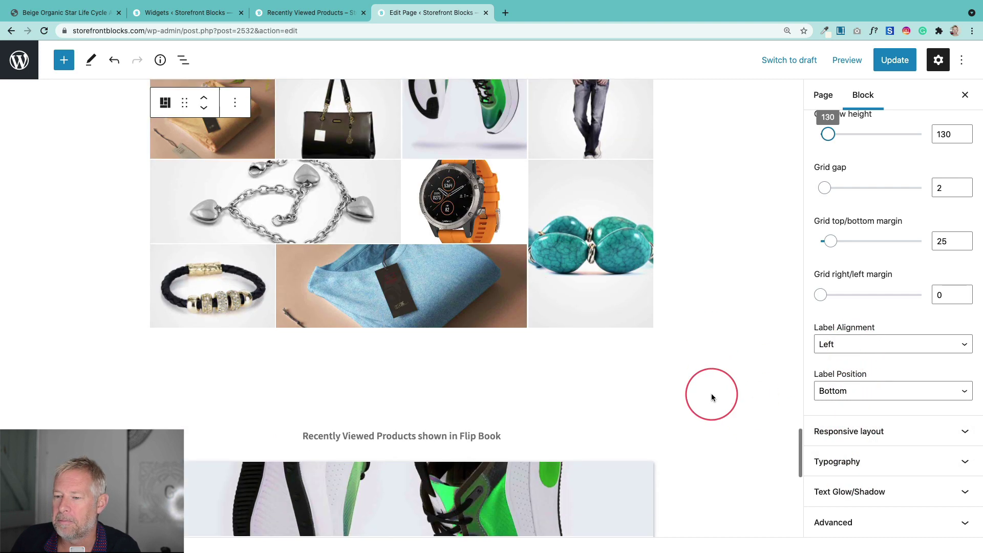
pyautogui.scroll(20, 584, 328)
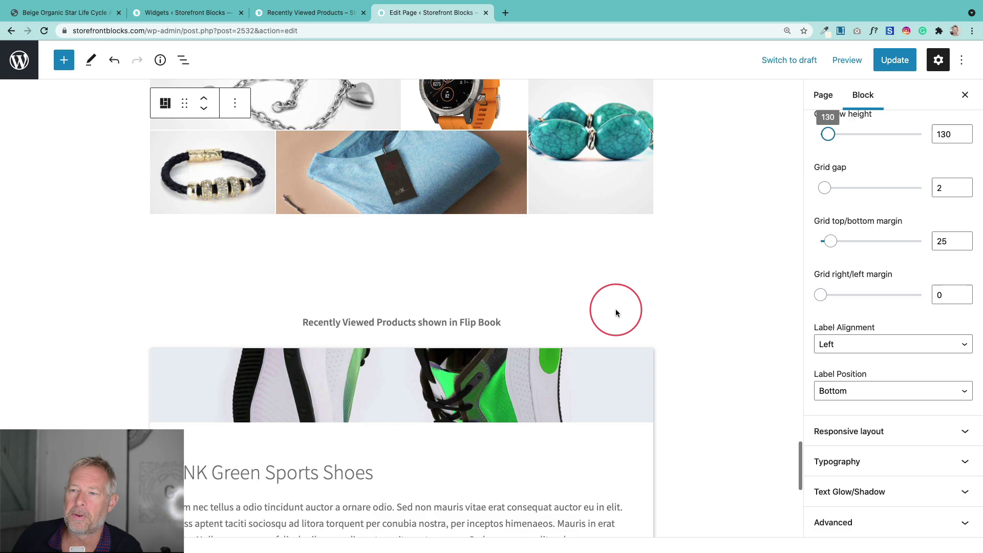
pyautogui.scroll(10, 662, 342)
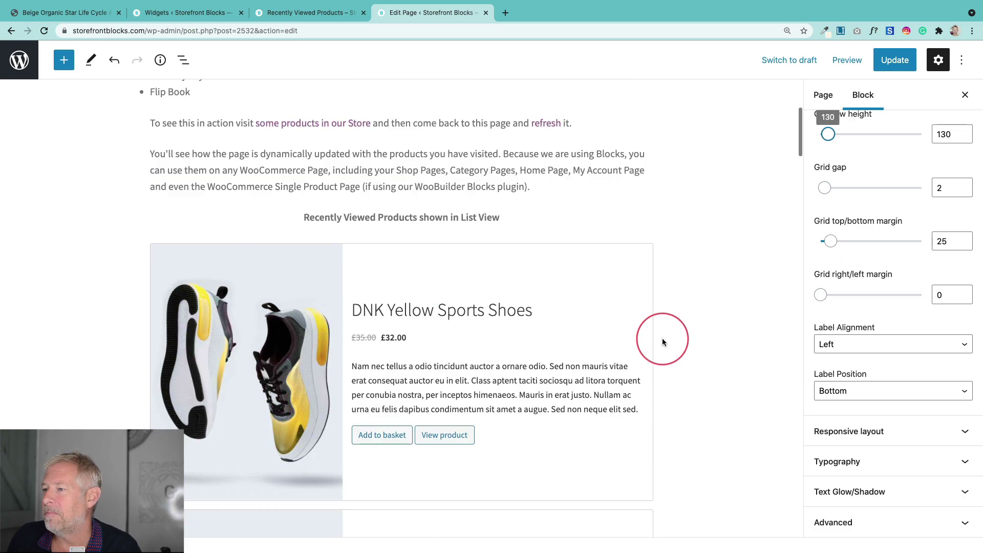
# Update the page, then show the Product List block's Products source settings
pyautogui.click(894, 60)
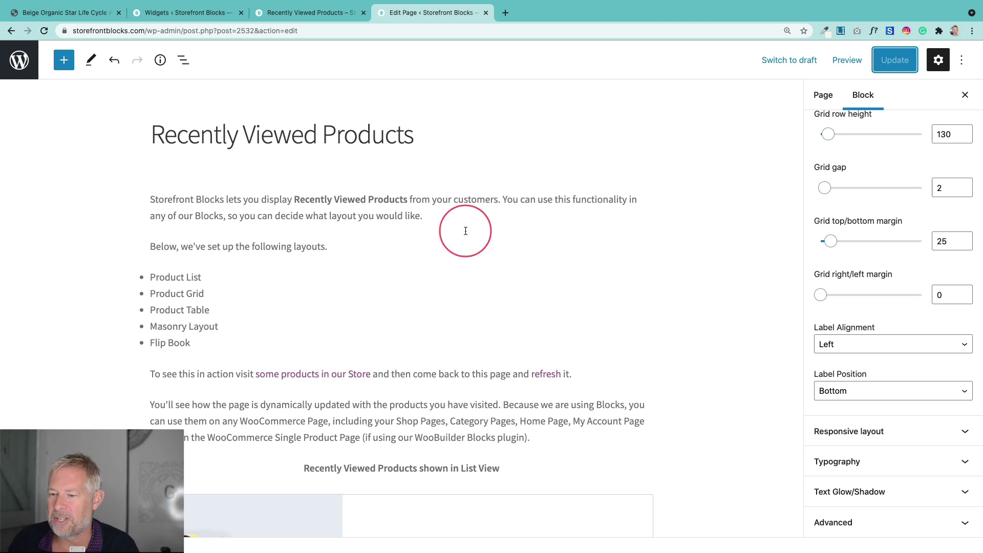
pyautogui.scroll(-4, 450, 266)
pyautogui.click(450, 330)
pyautogui.click(881, 169)
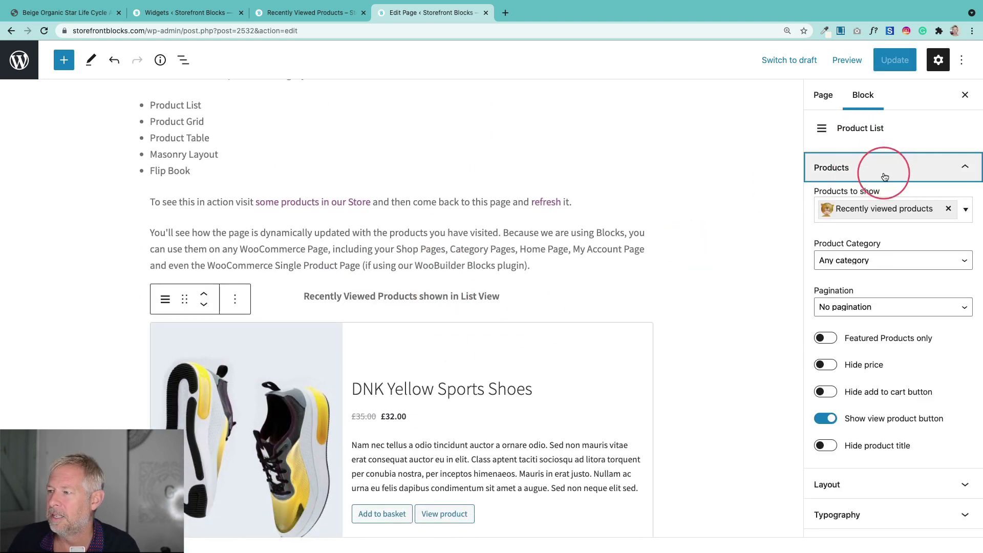